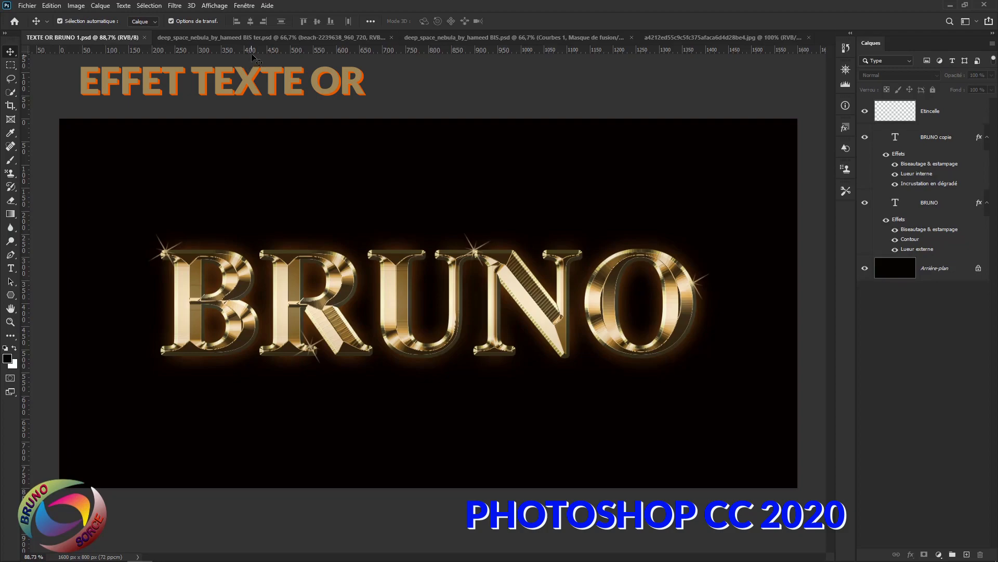
click(258, 38)
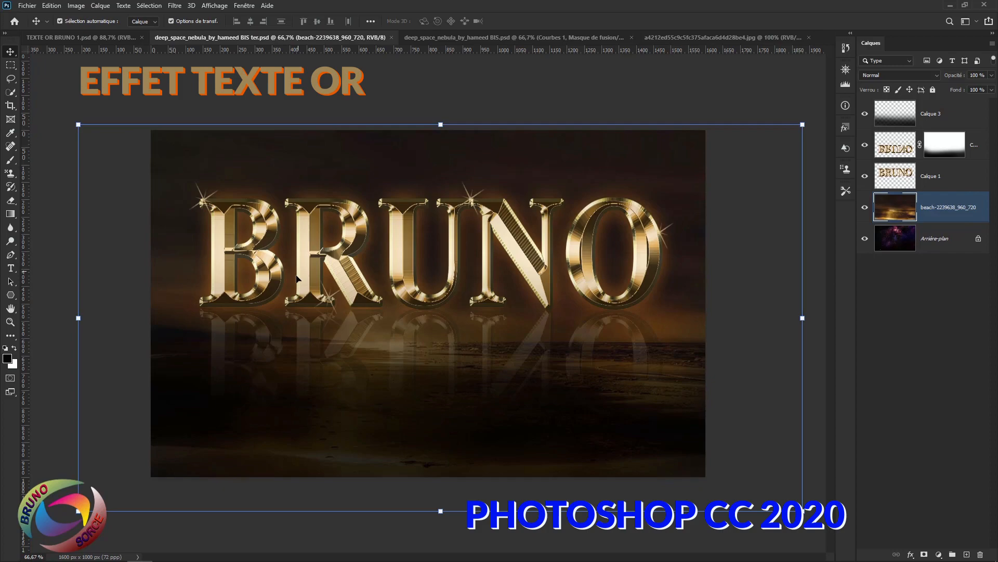
click(544, 39)
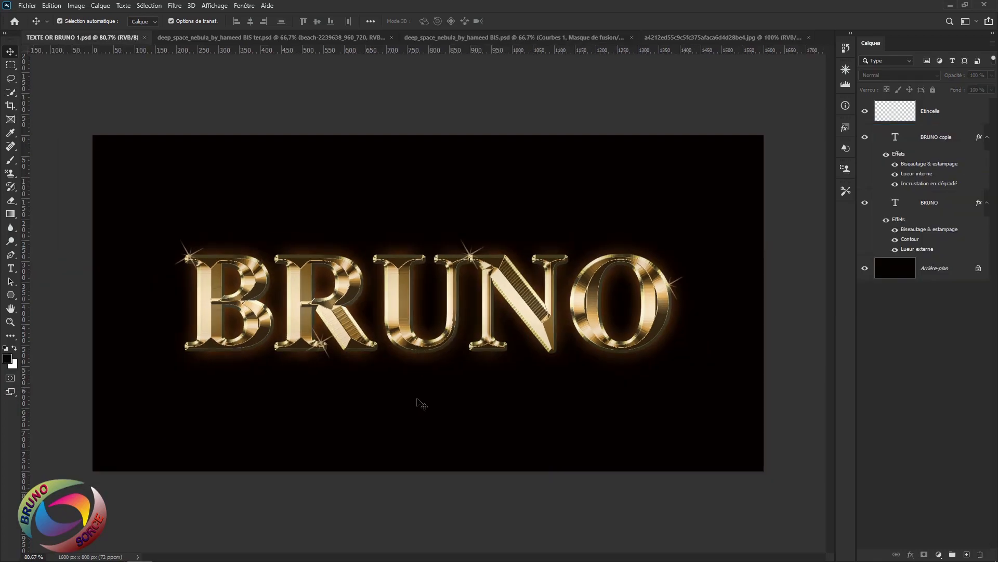
scroll(408, 352, up, 1)
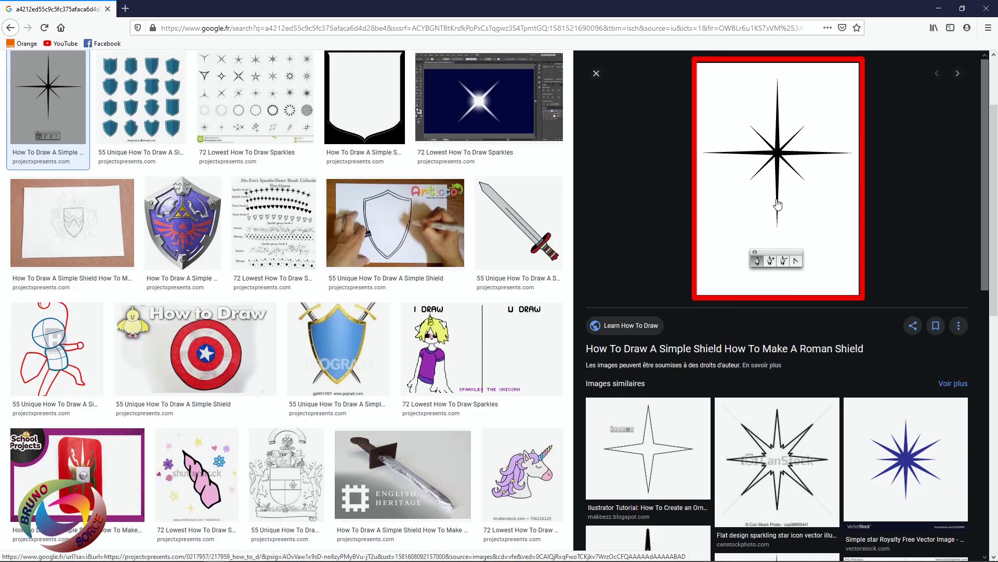
right_click(767, 159)
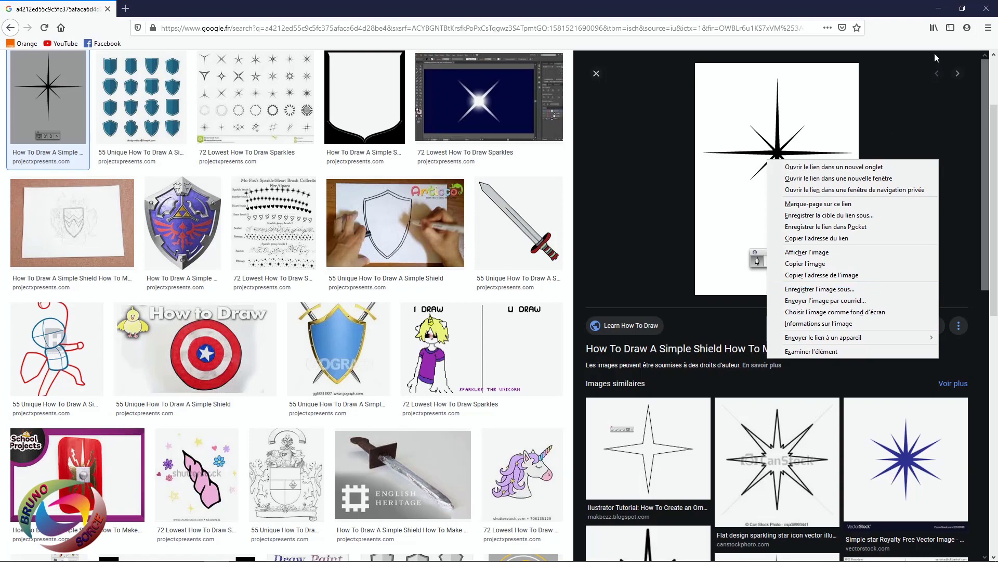
click(985, 13)
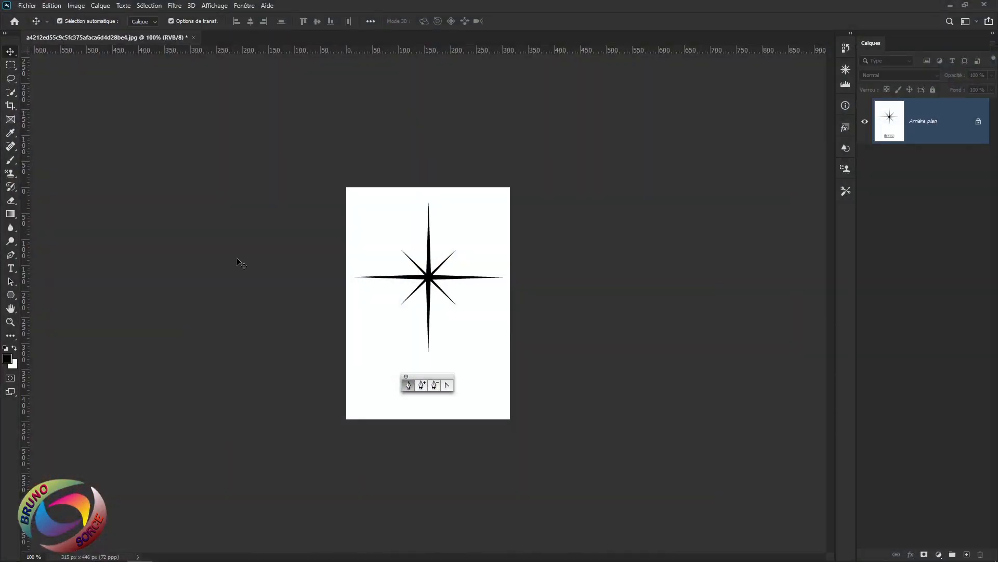
Step: Unlock the star image's background layer and remove the white area around the star with the Magic Eraser tool
click(980, 125)
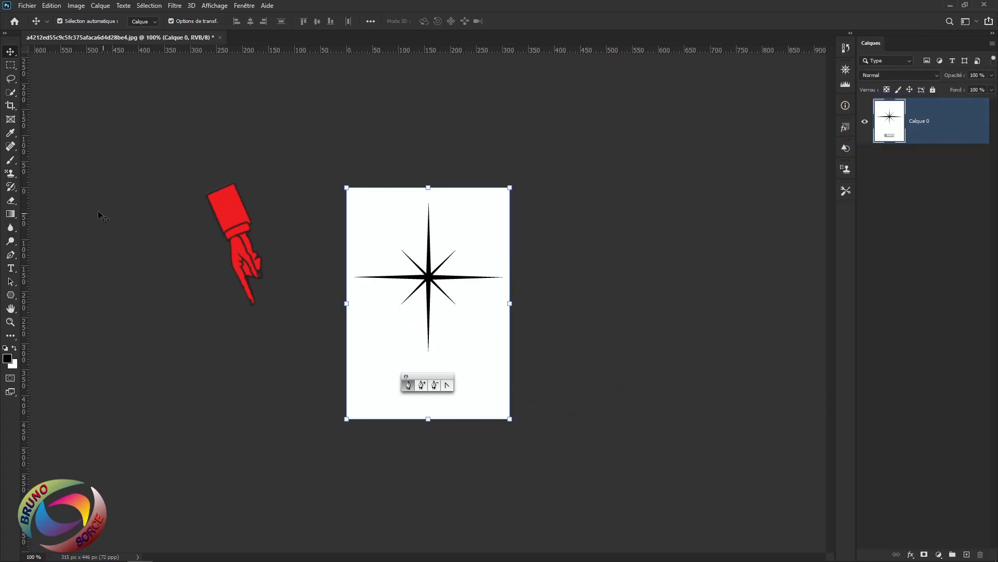
click(10, 200)
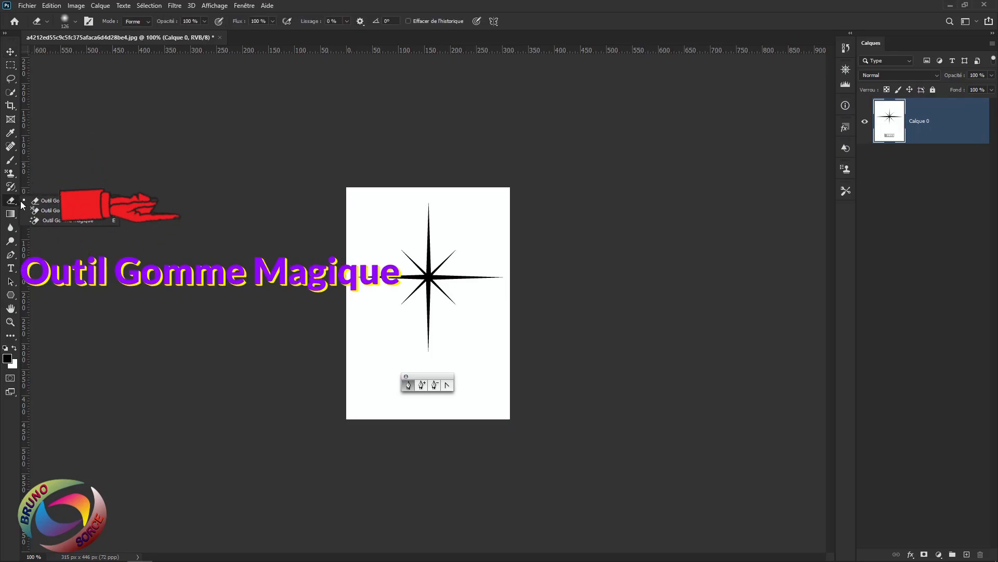
click(55, 220)
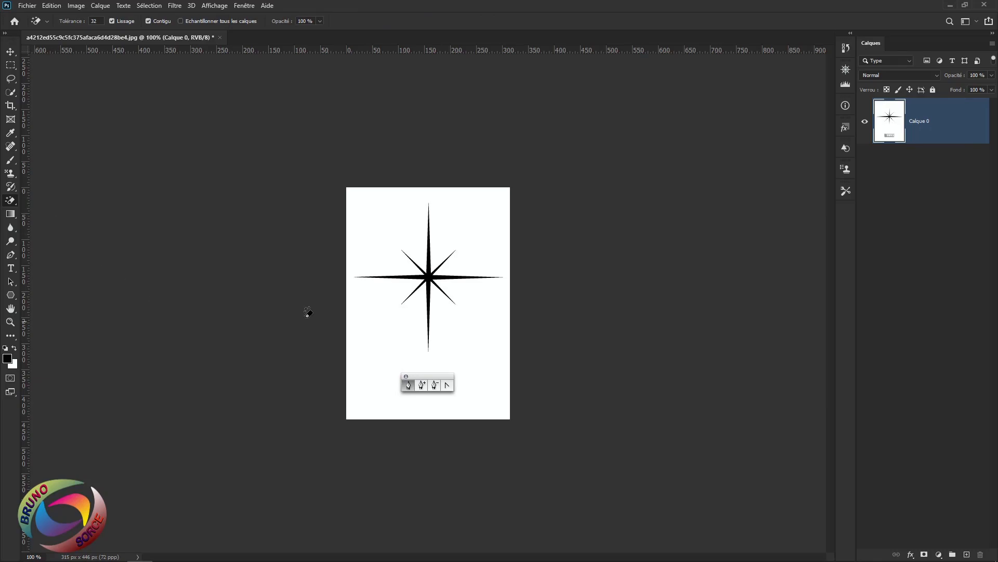
click(375, 236)
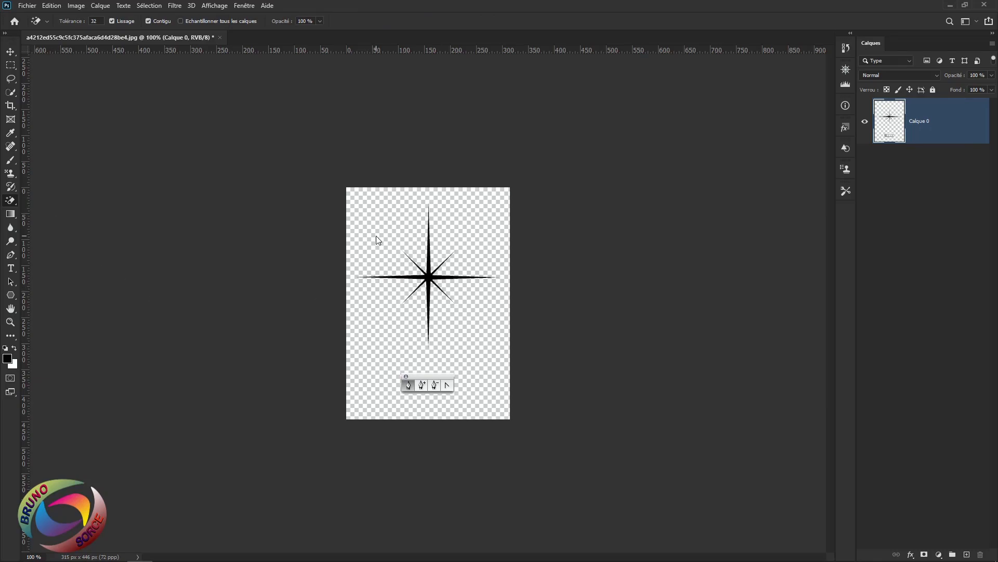
Step: Erase the leftover small tool palette beneath the star using the regular Eraser tool, ending with the Move tool active
right_click(9, 206)
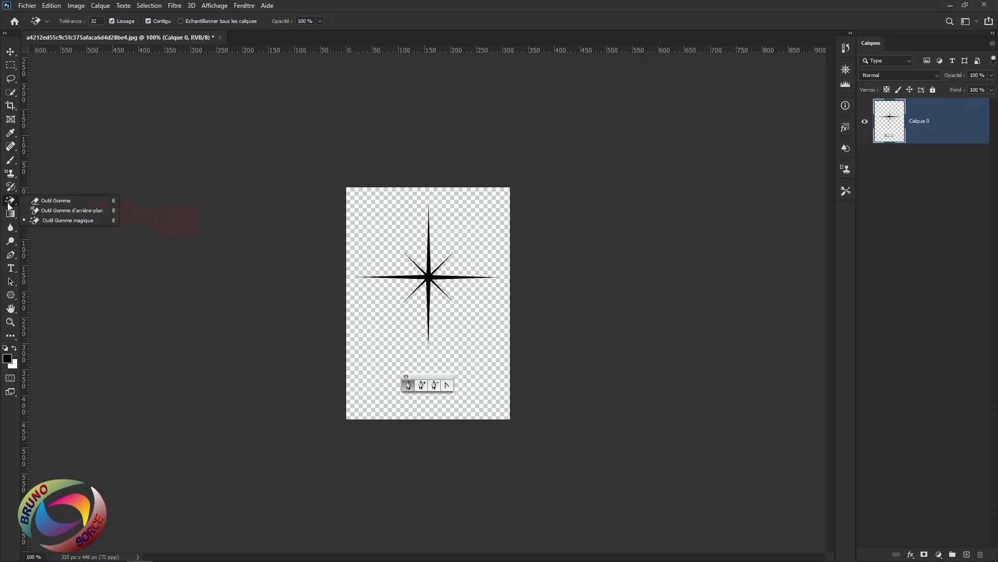
click(51, 202)
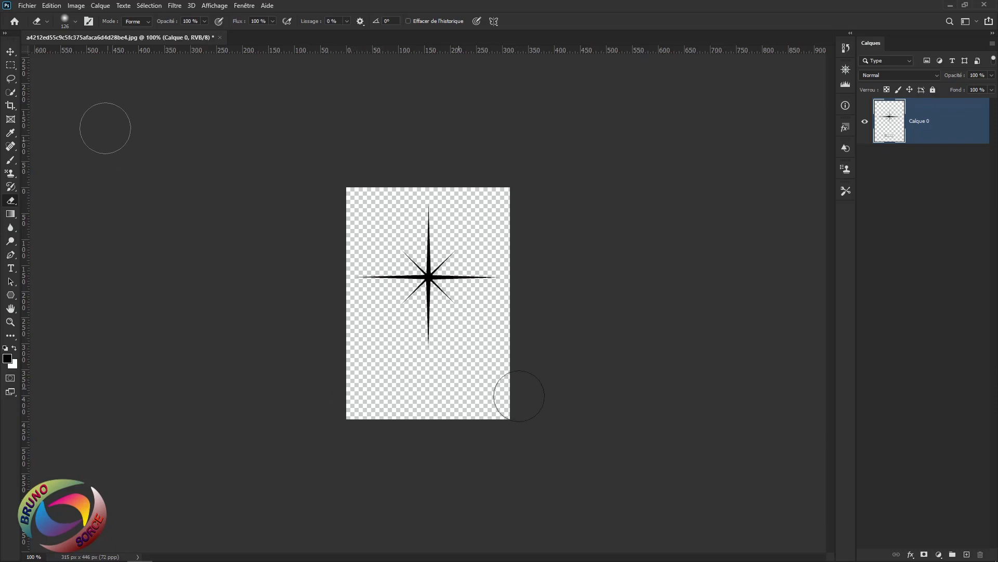
key(v)
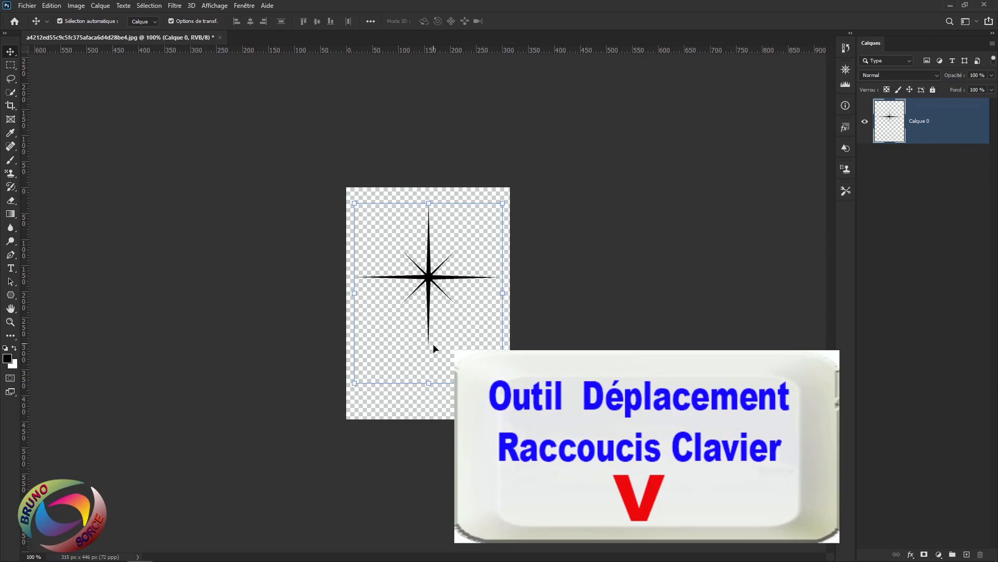
Step: Define the isolated star as a brush preset and open the brush preset picker
click(51, 7)
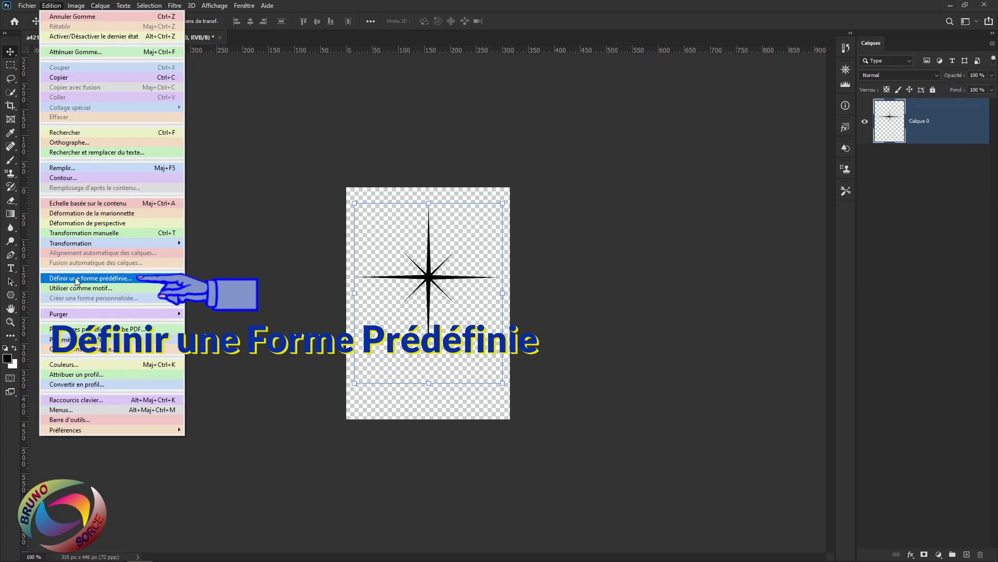
click(104, 284)
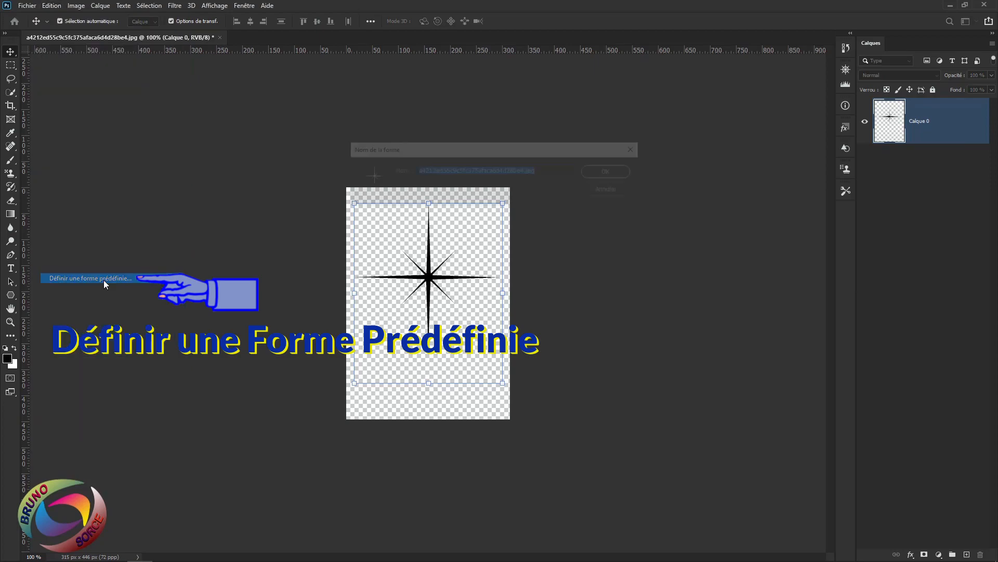
click(615, 172)
click(75, 23)
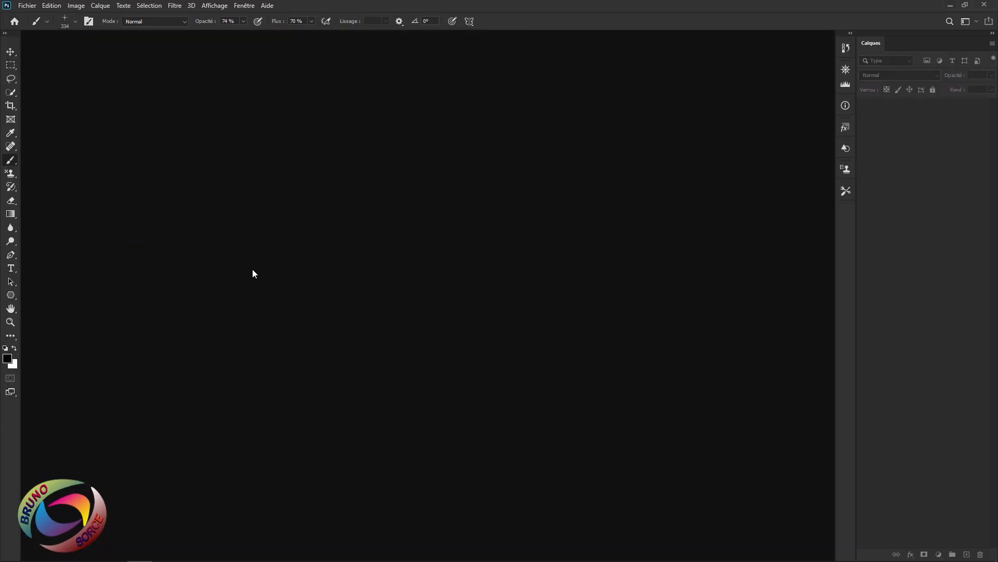
Step: Create a new RGB document of 1600 × 800 pixels at 72 pixels/centimetre with a black background
click(28, 6)
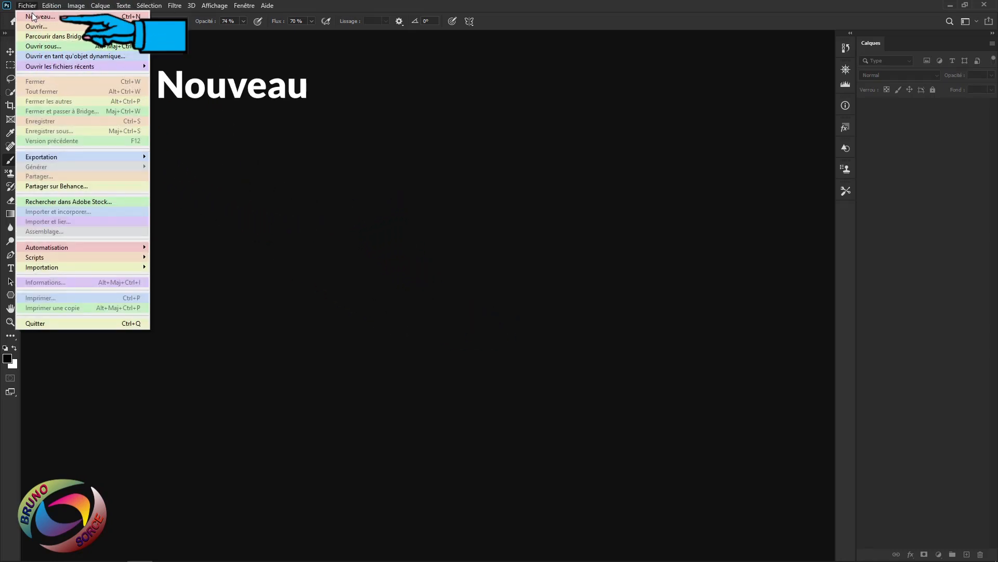
click(33, 17)
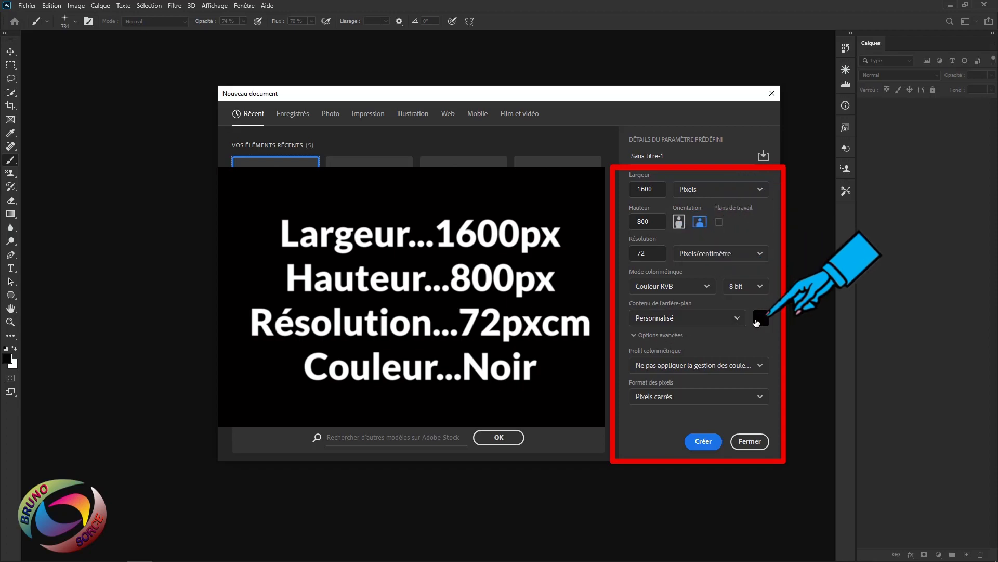
click(739, 318)
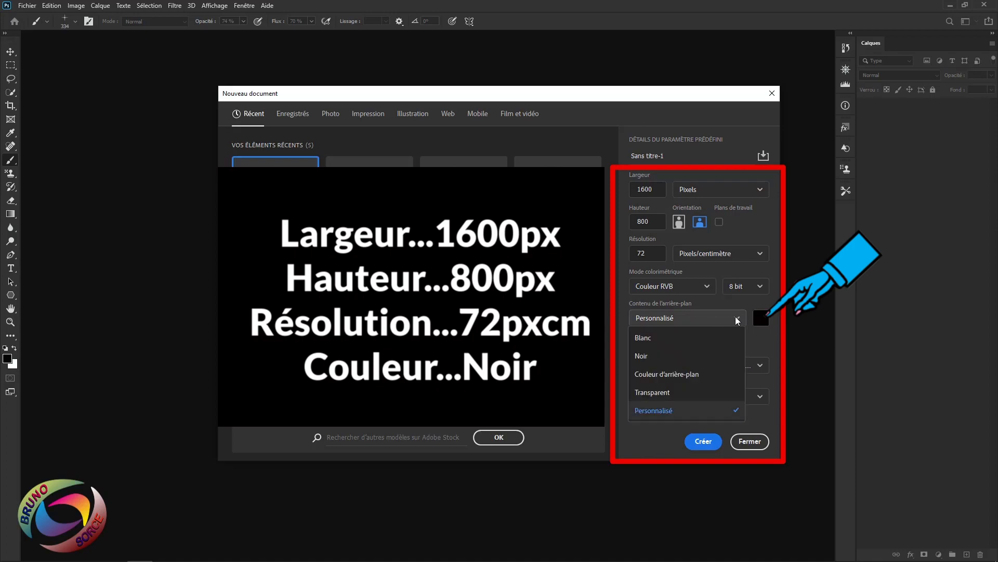
click(643, 358)
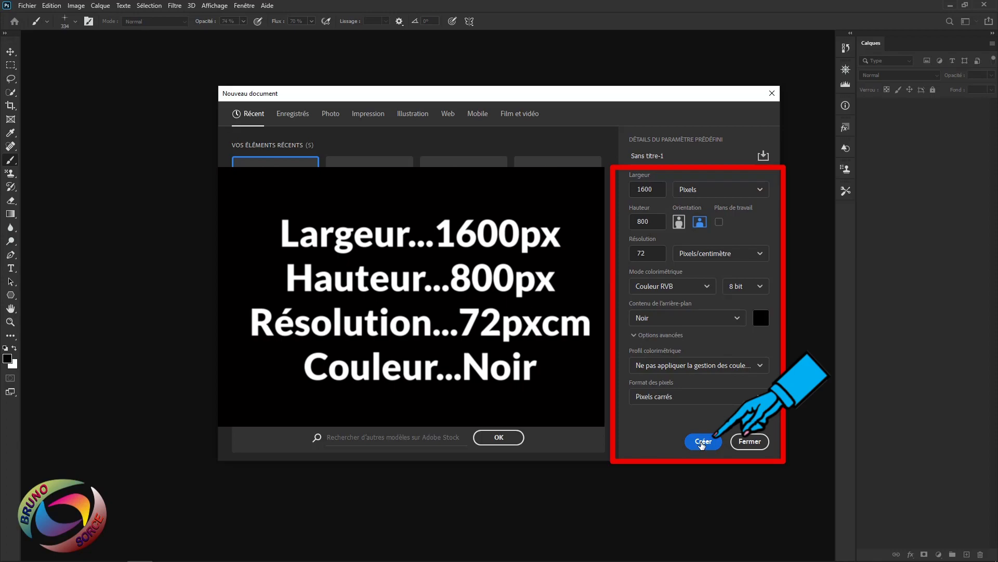
click(702, 441)
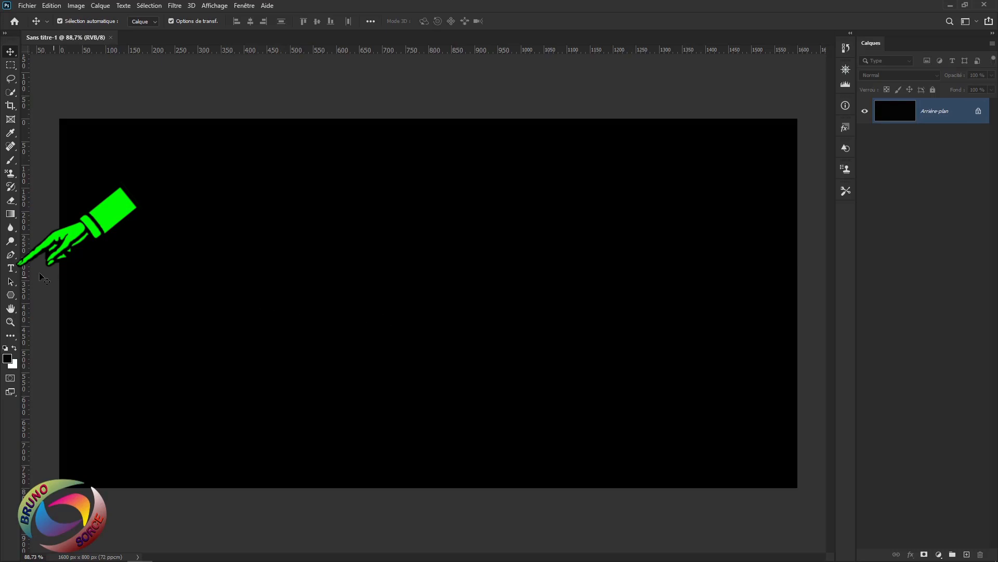
Step: Activate the Horizontal Type tool, browse the font list keeping Times New Roman, and choose the Bold style
click(13, 270)
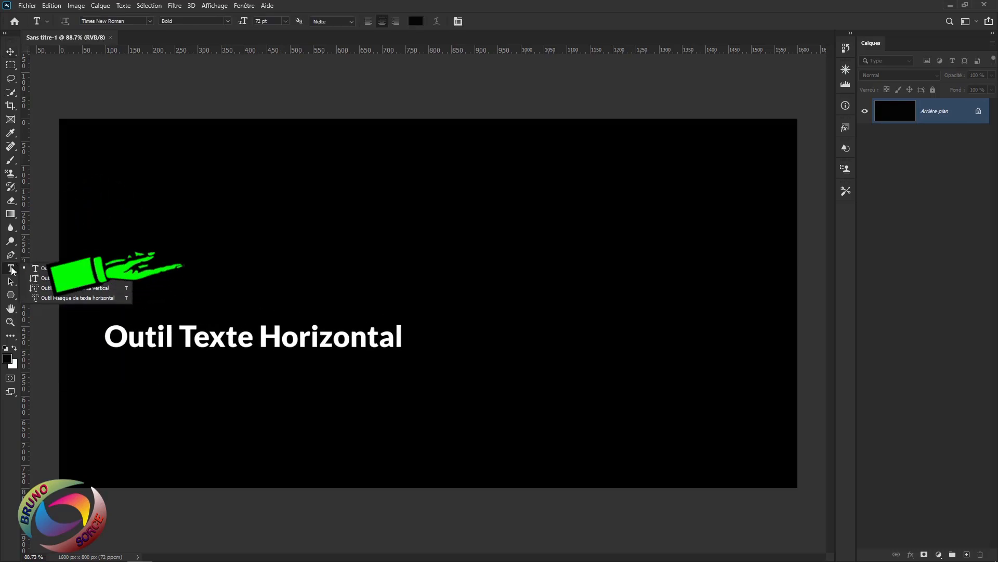
click(51, 269)
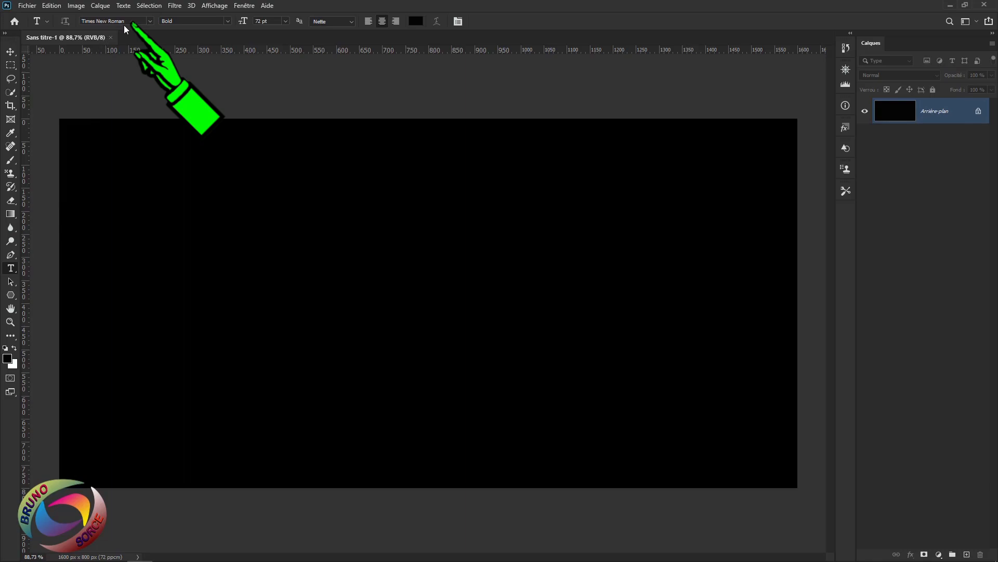
click(150, 20)
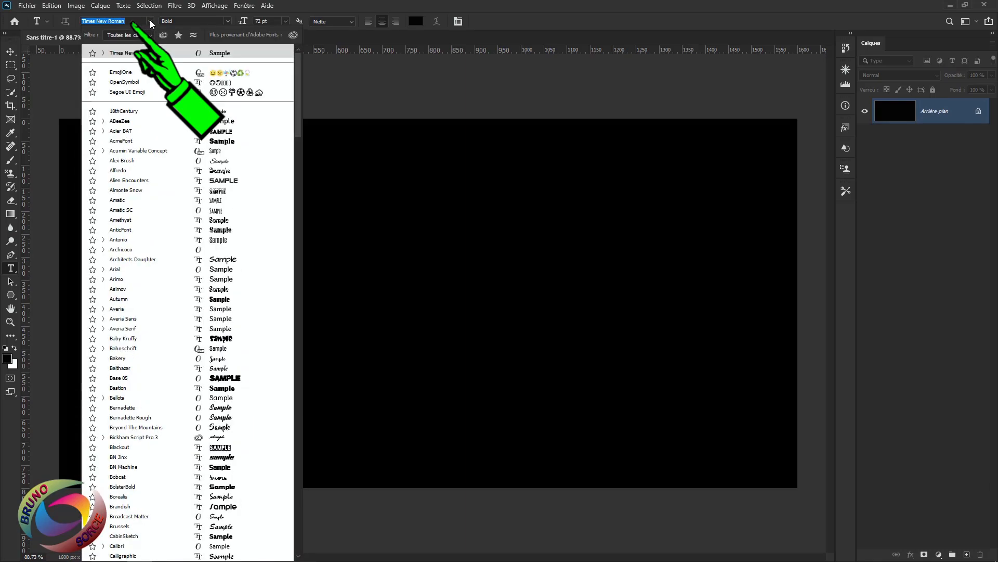
key(Down)
key(Down)
drag(298, 111, 296, 514)
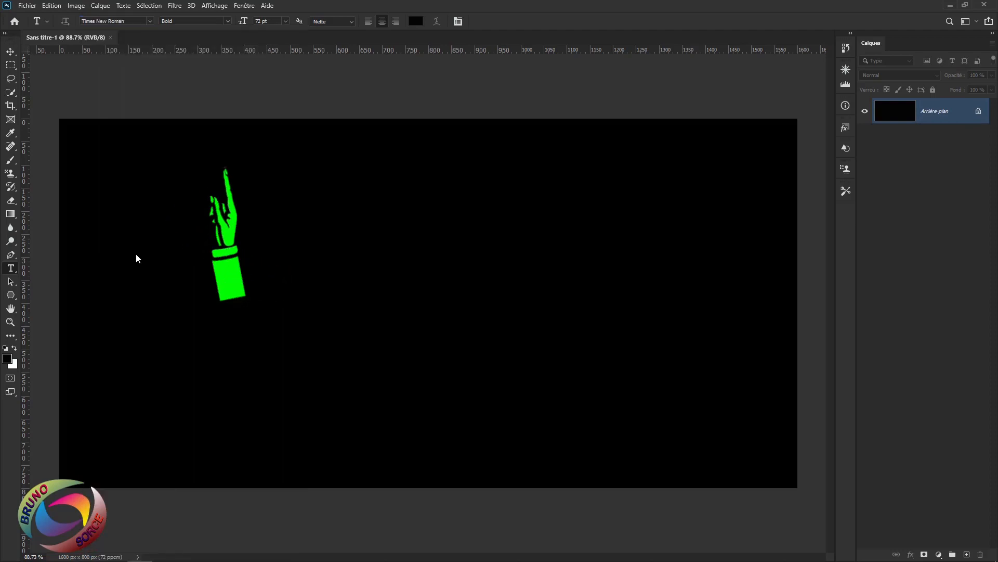
click(136, 255)
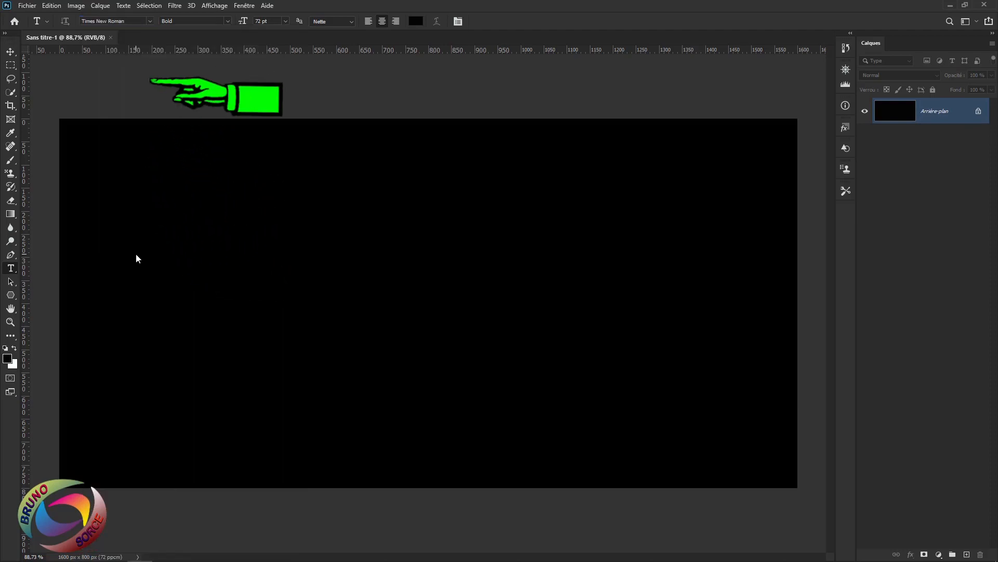
click(228, 23)
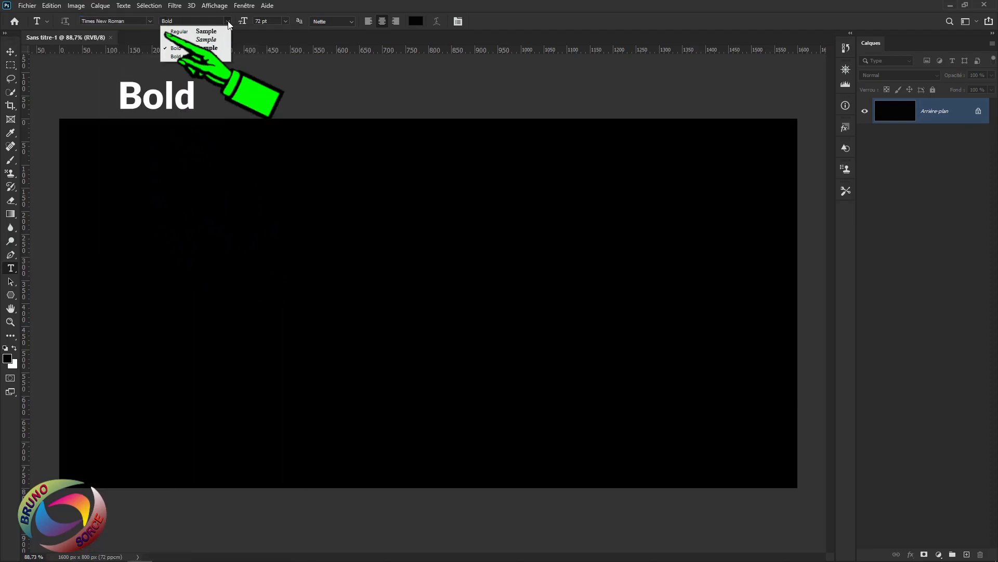
click(177, 49)
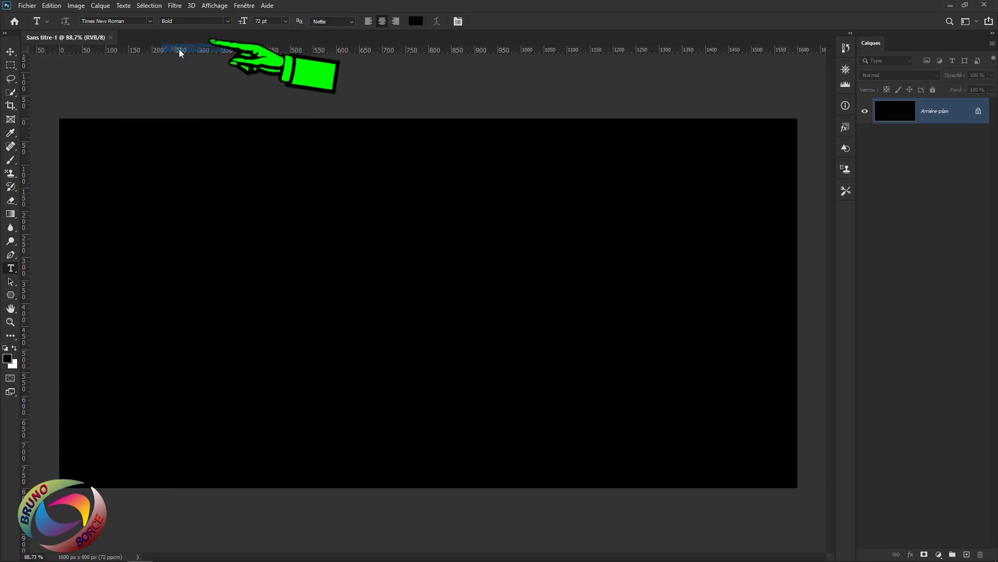
Step: Keep the text size at 72 pt and set the text colour to near-white, fdfbfb
click(285, 22)
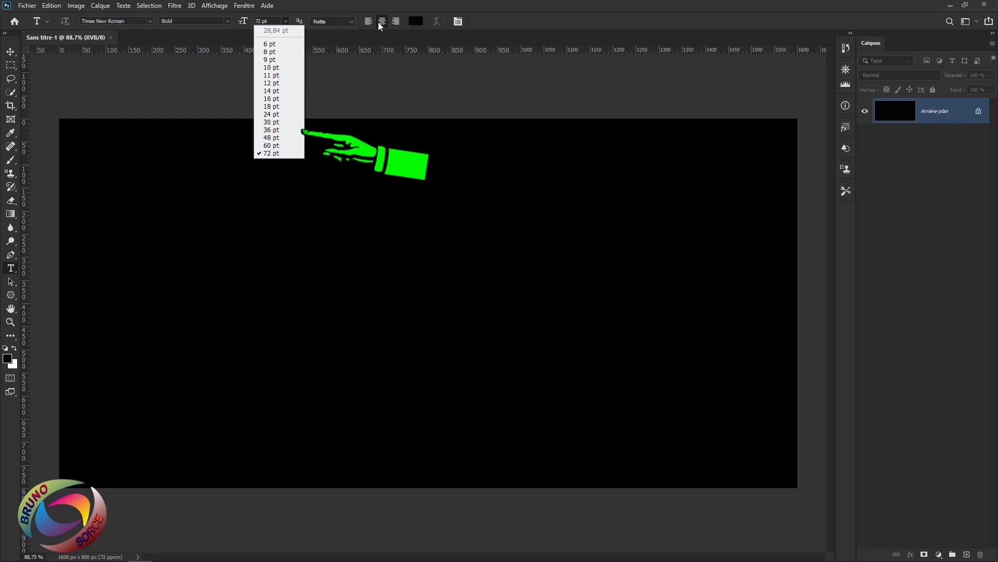
click(417, 23)
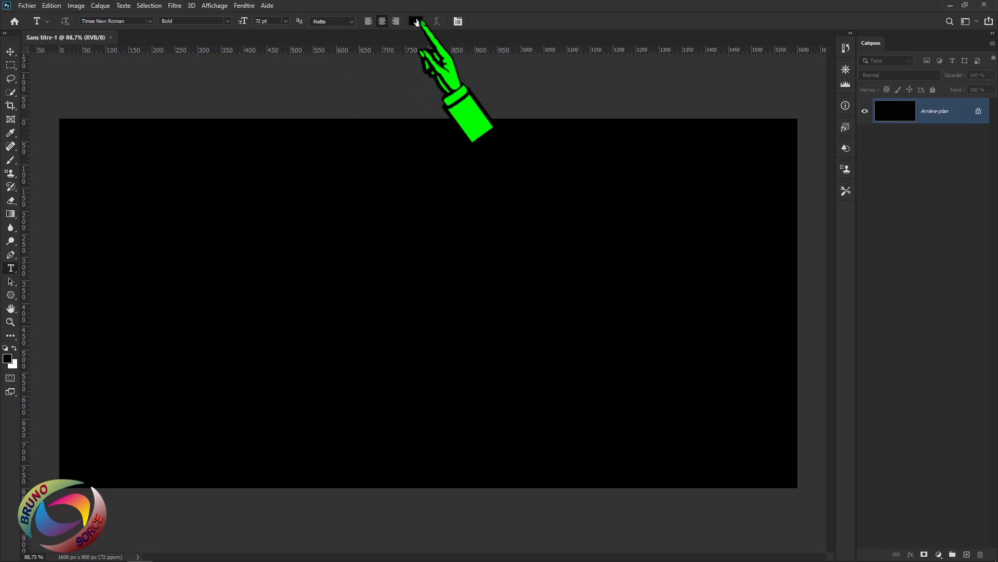
click(417, 22)
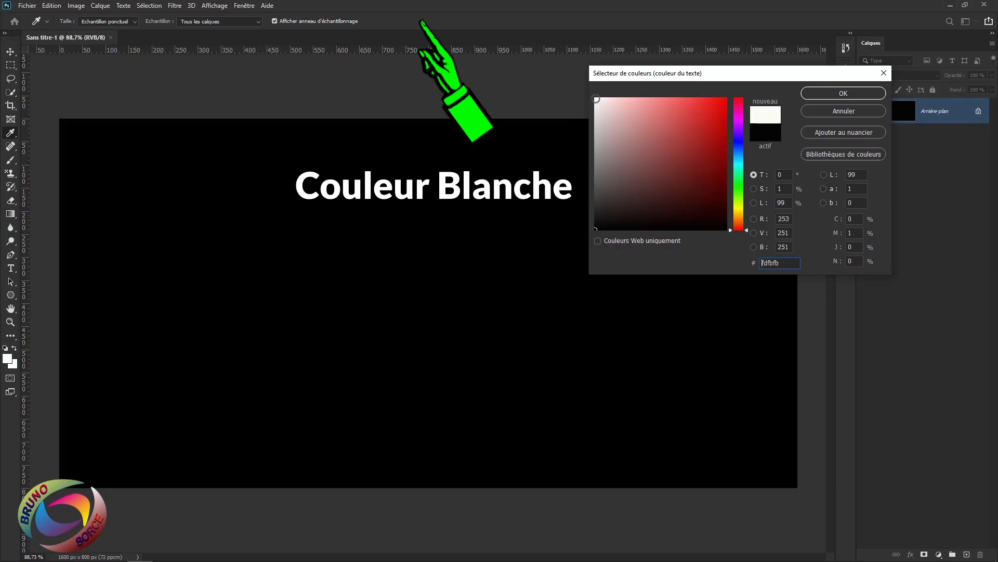
click(842, 94)
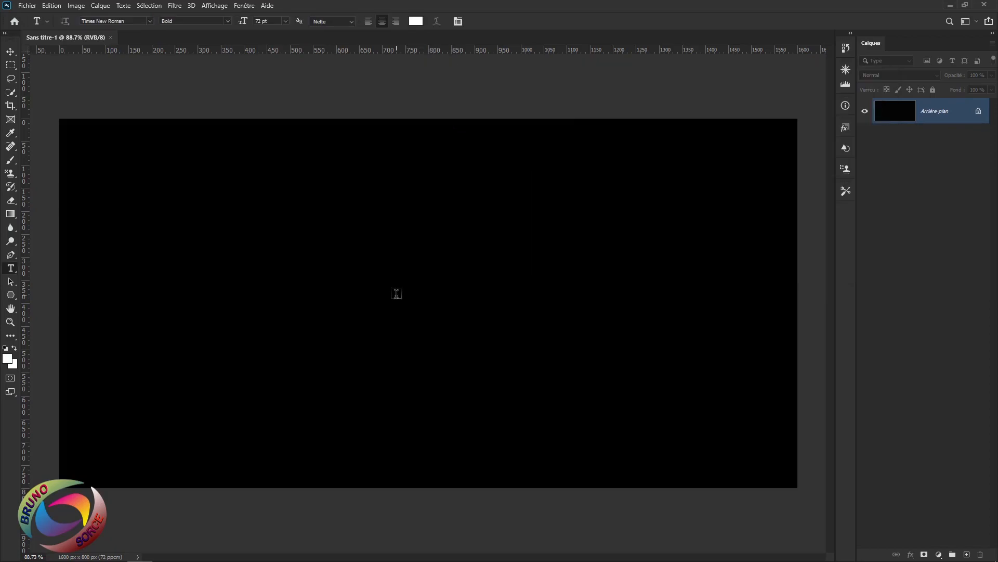
Step: Add a text layer on the canvas containing the first name in capitals, commit it, and switch to the Move tool
click(346, 299)
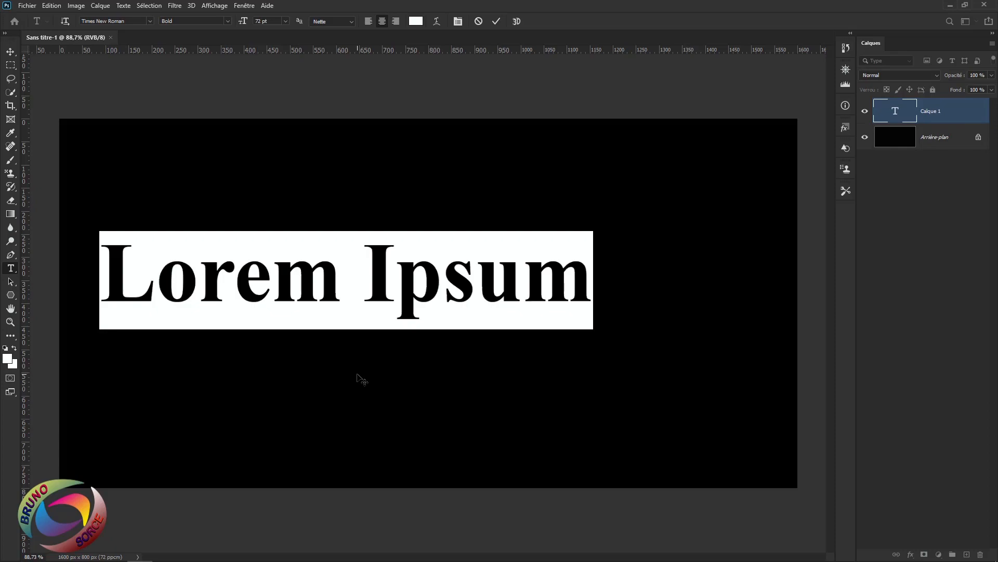
text(BRUNO)
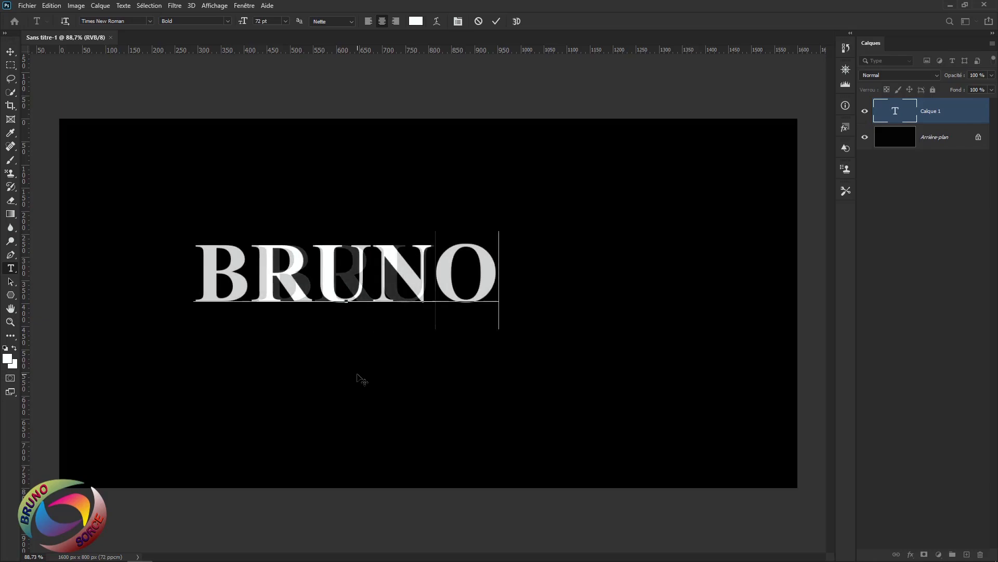
click(496, 23)
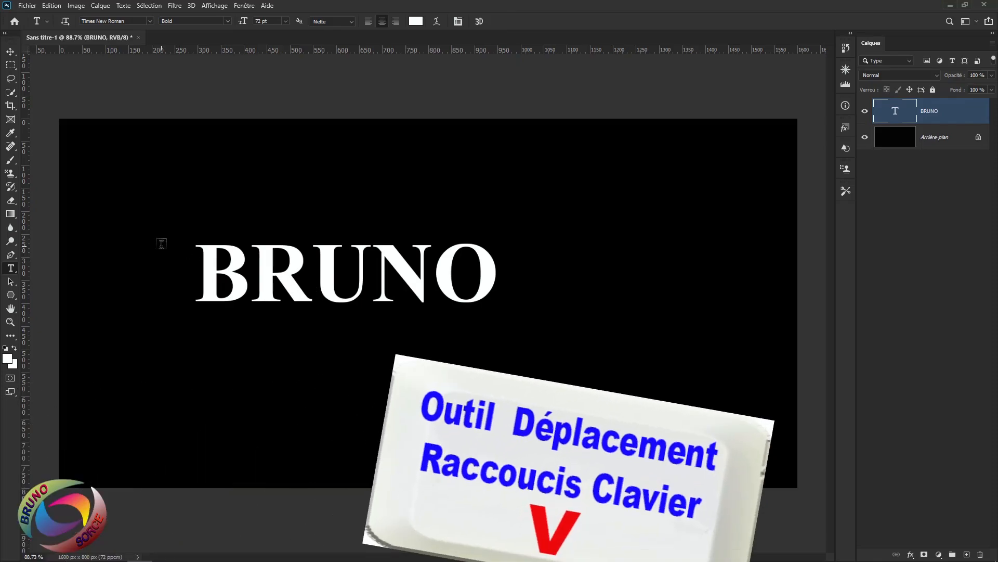
key(v)
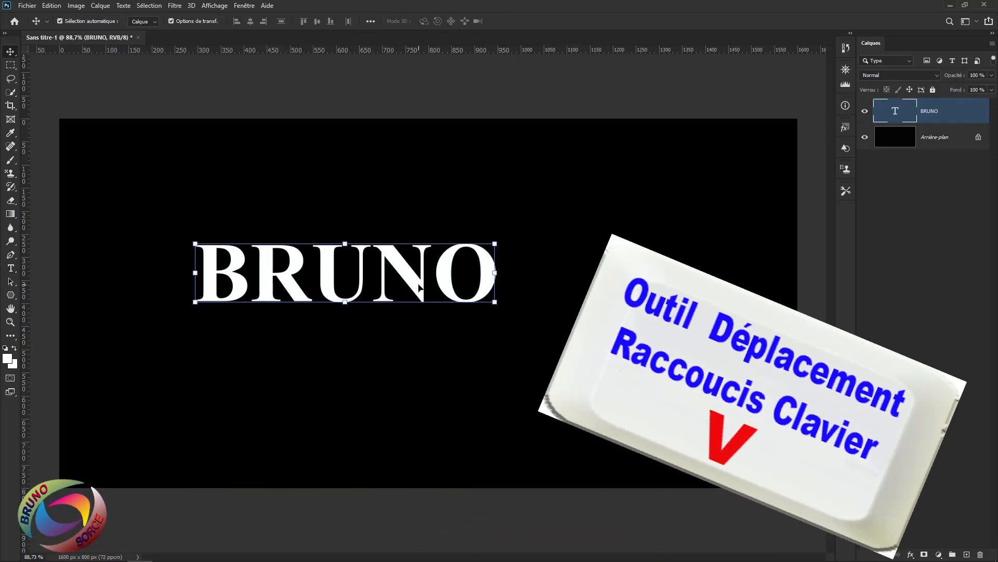
Step: Enlarge the text with Free Transform to about three-quarters of the canvas width, centre it on the canvas, and commit
key(ctrl+t)
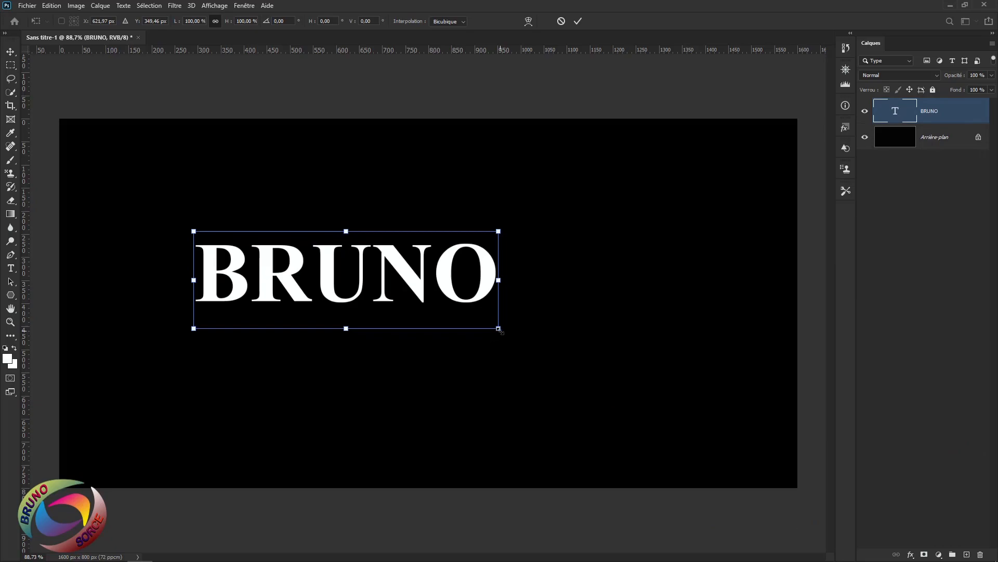
drag(495, 328, 746, 428)
drag(583, 303, 606, 319)
key(Return)
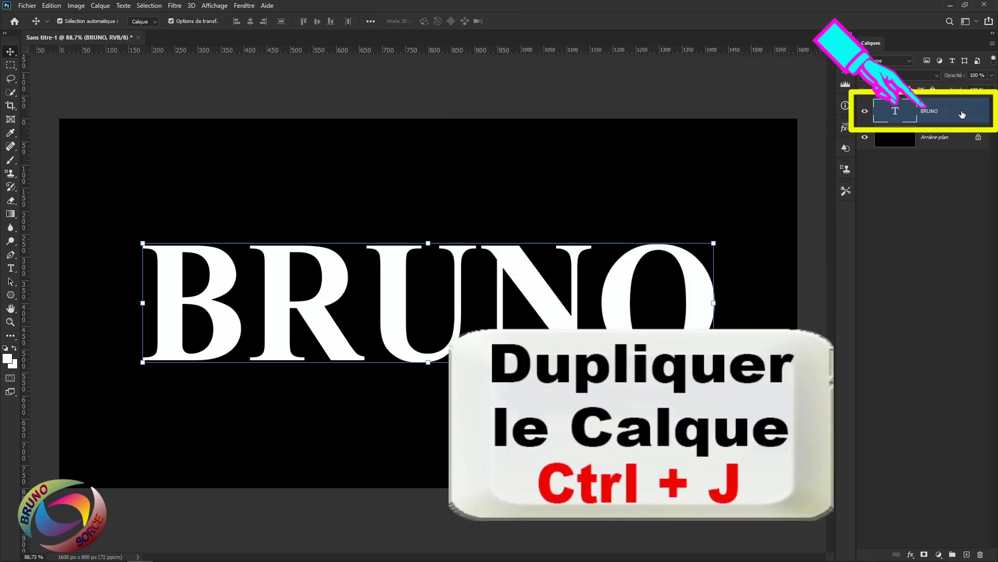
Step: Duplicate the text layer and enable the Incrustation en dégradé layer style on the copy
key(ctrl+j)
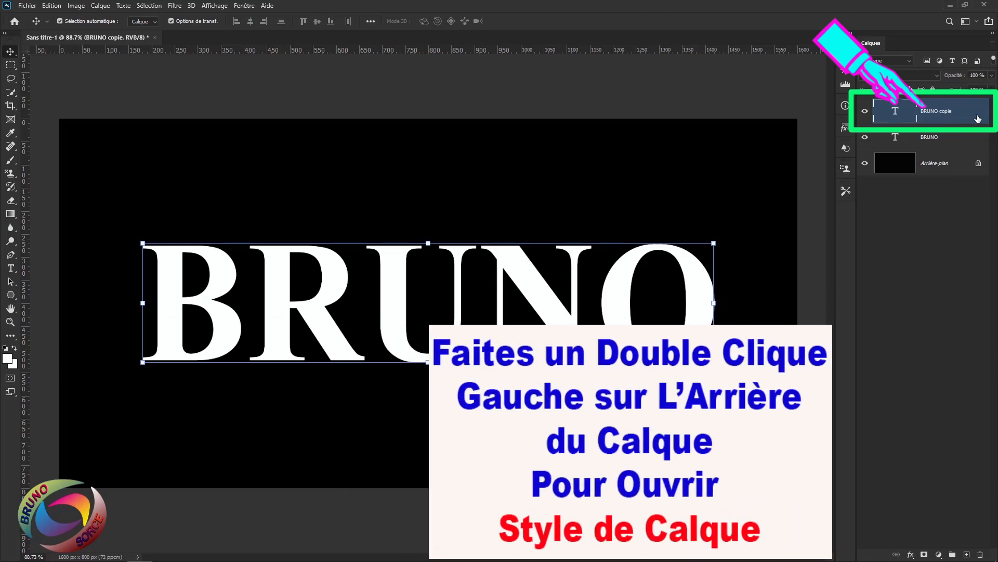
double_click(978, 119)
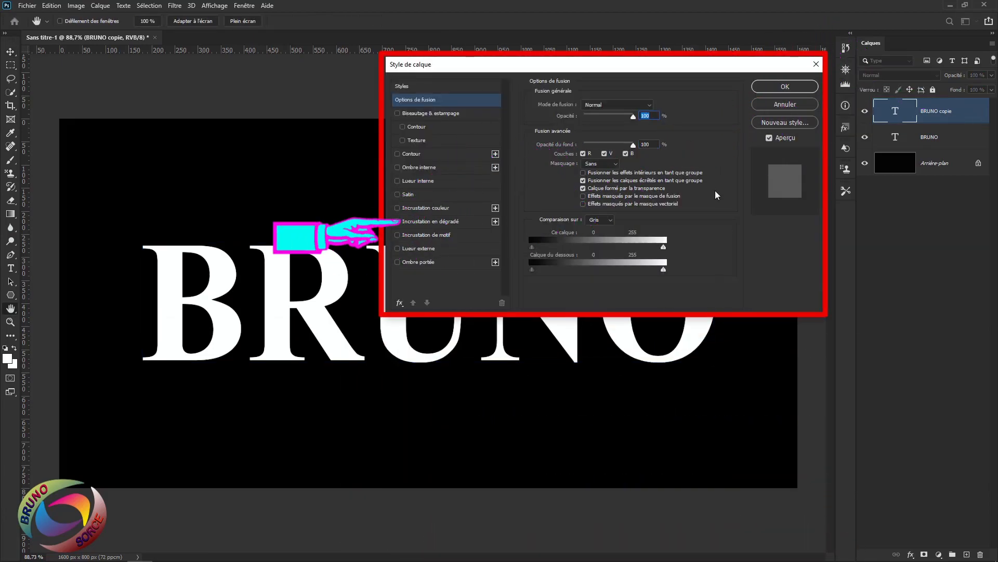
click(428, 221)
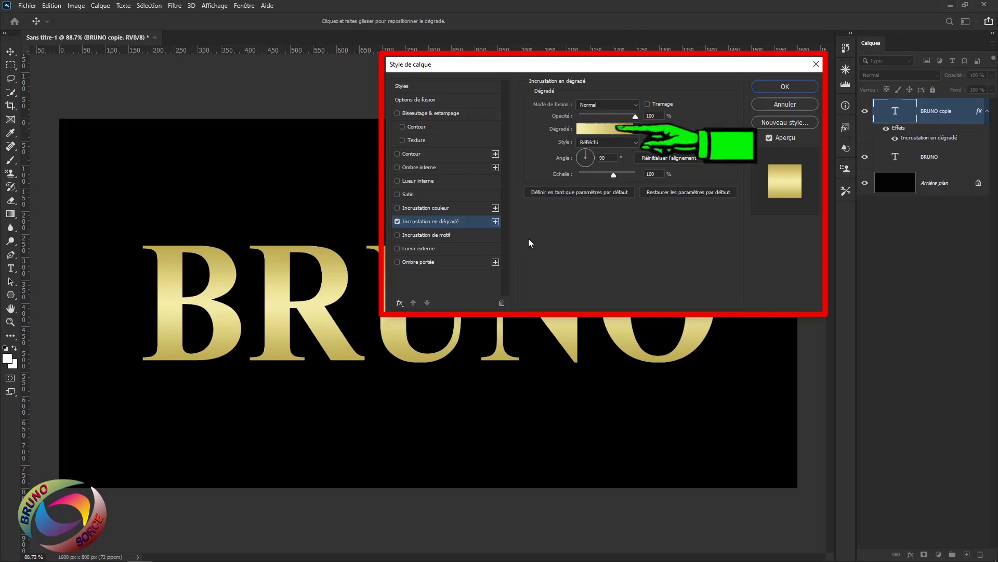
Step: Edit the overlay's gradient and set the colour of its starting stop to f6eead
click(604, 130)
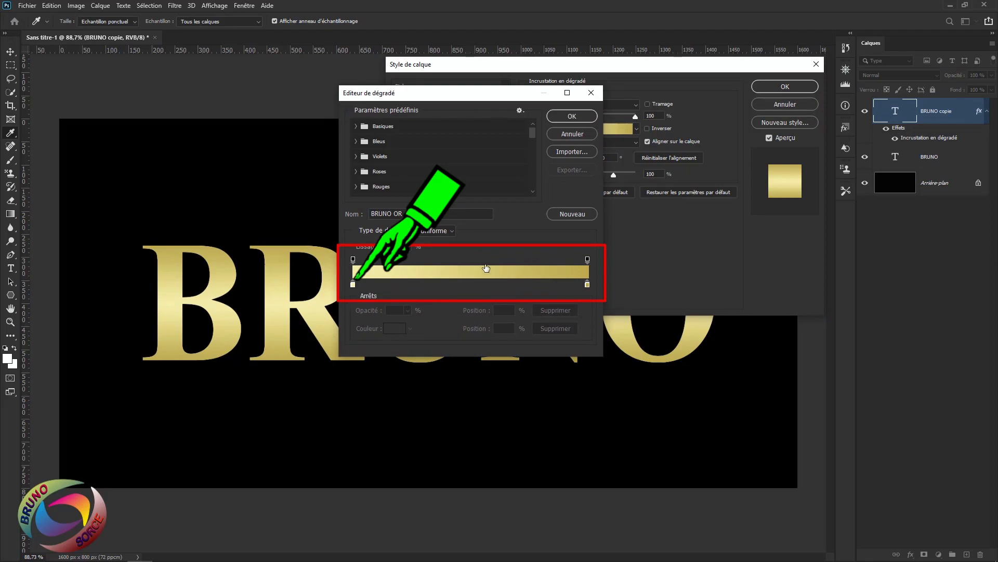
double_click(353, 284)
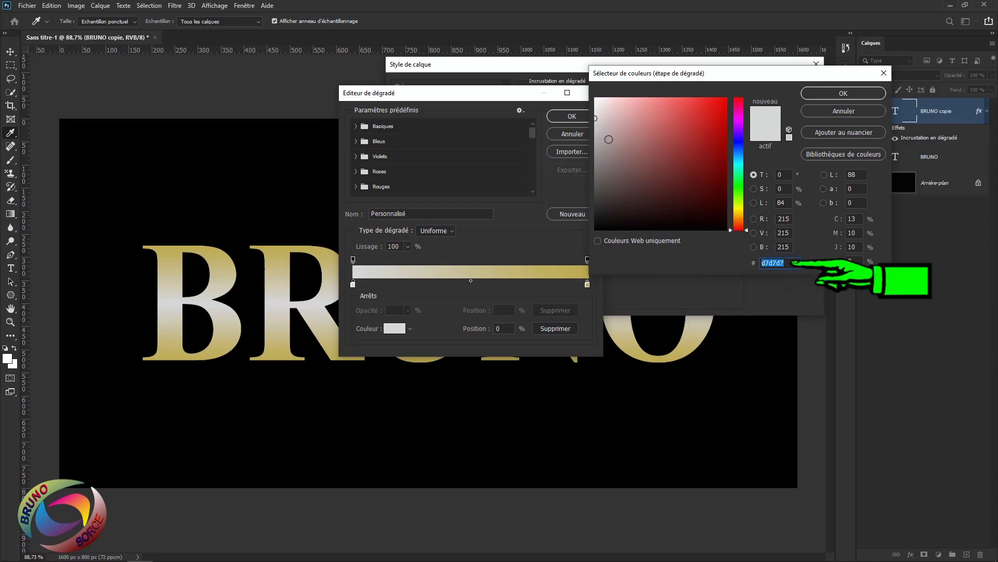
click(790, 263)
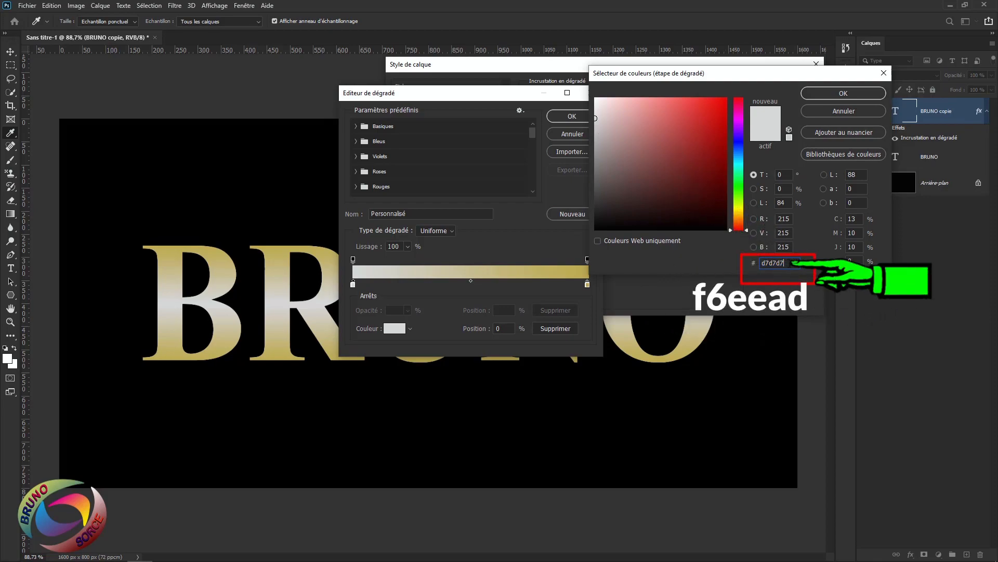
double_click(791, 263)
text(f6)
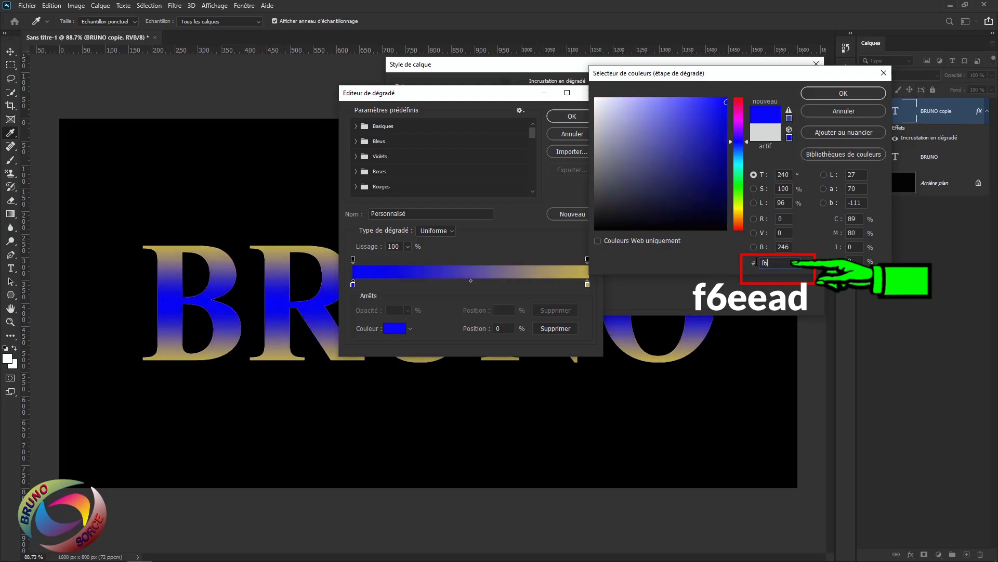
text(ee)
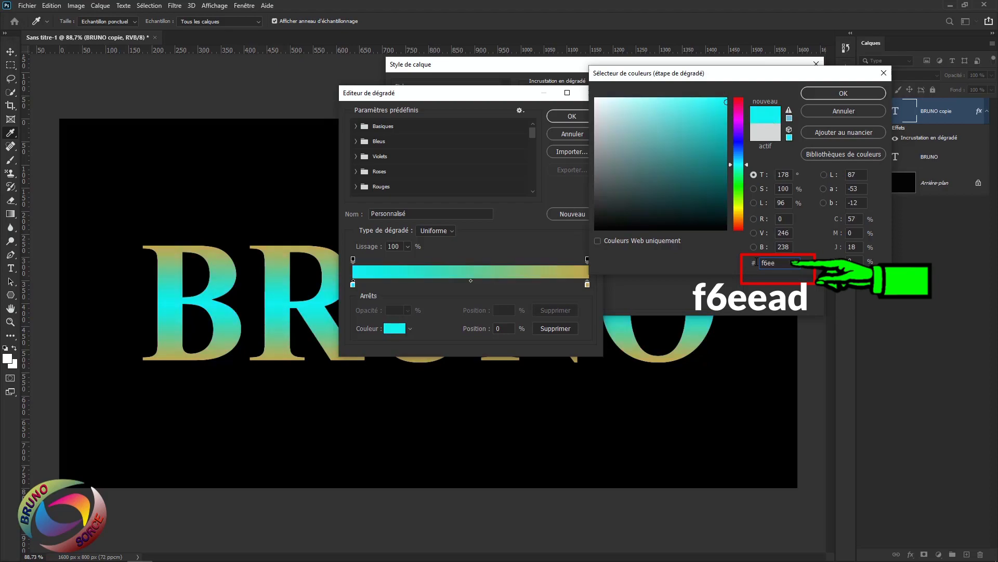
text(ad)
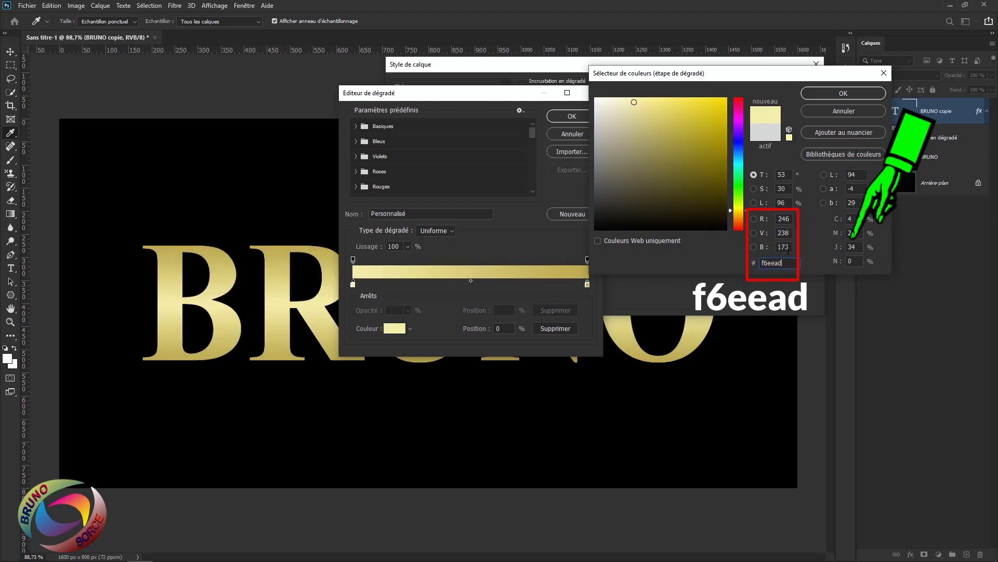
click(847, 96)
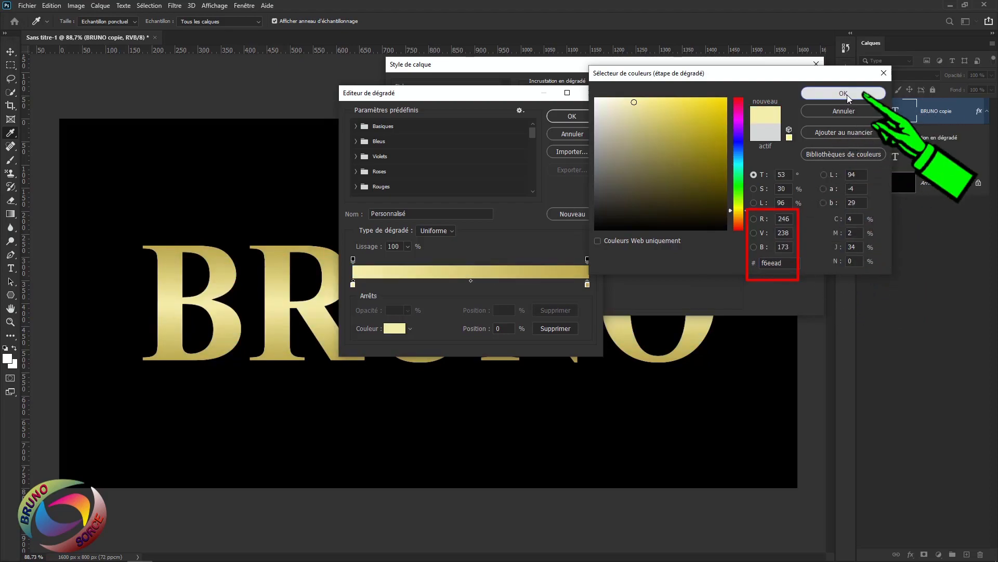
Step: Set the colour of the gradient's end stop, at position 100%, to c1ac51
double_click(588, 284)
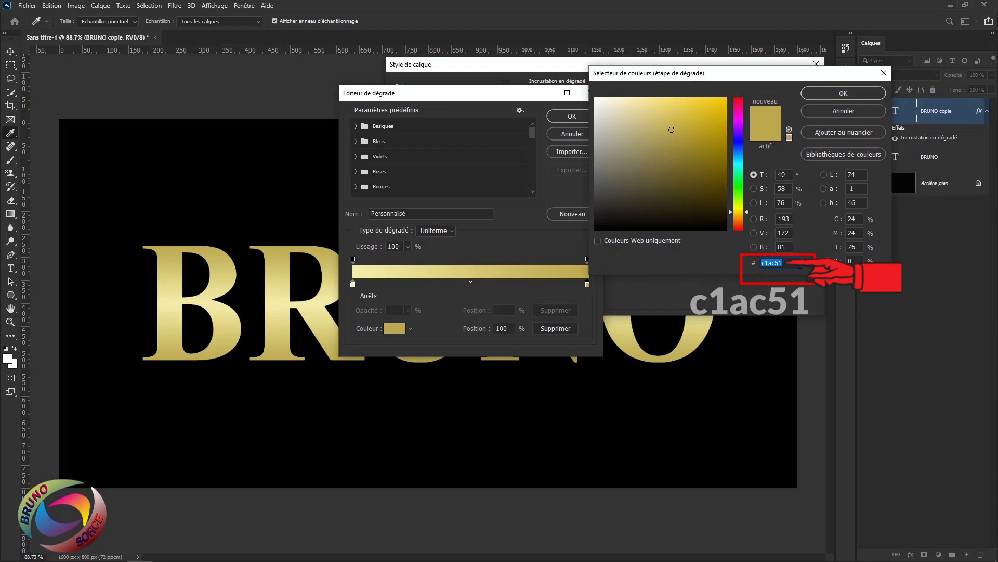
drag(789, 266, 748, 264)
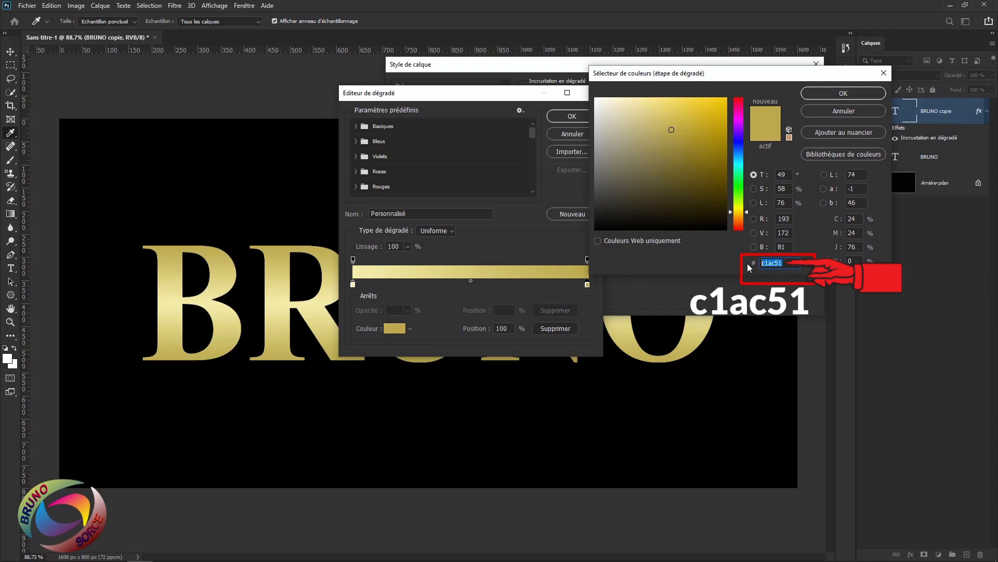
text(c1)
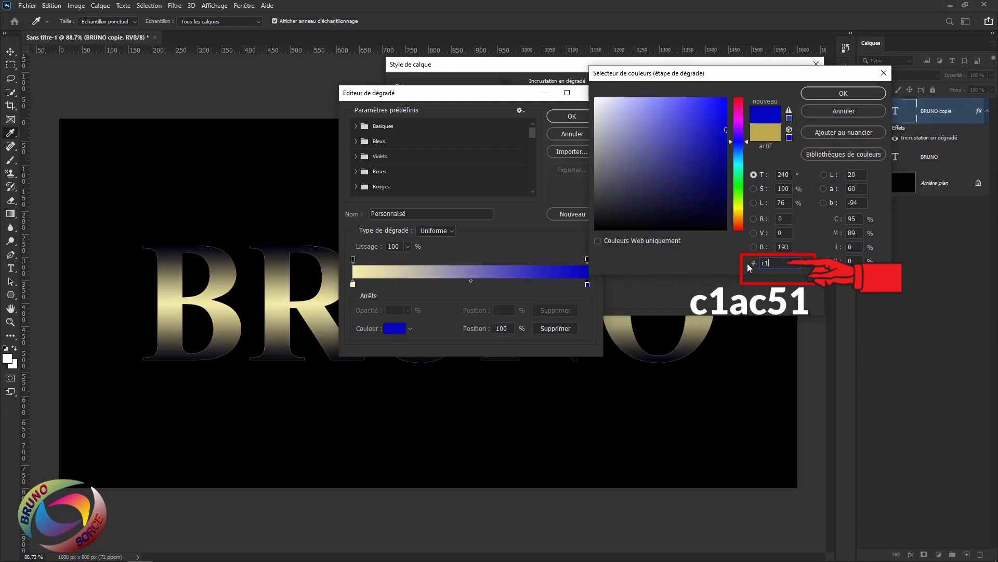
text(ac)
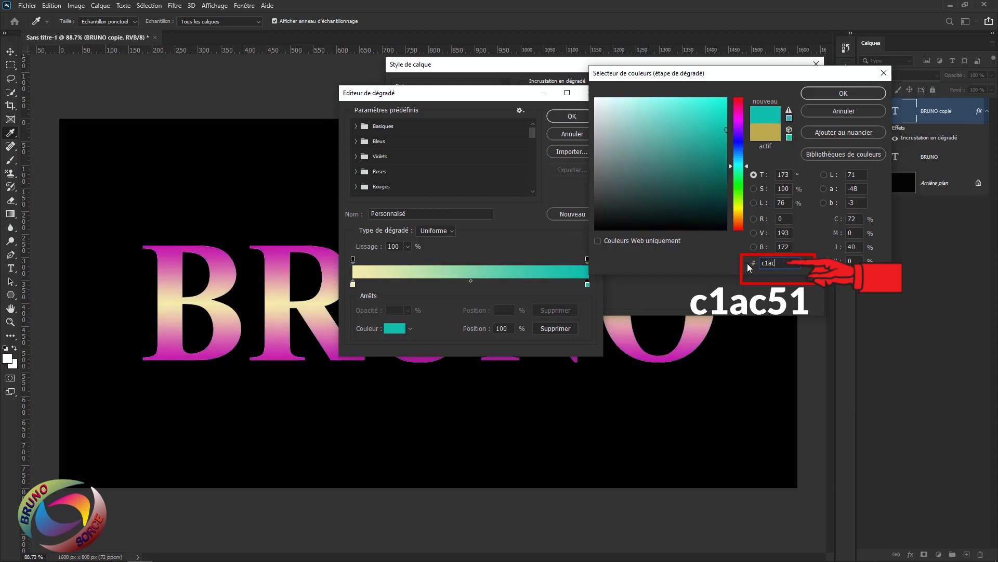
text(51)
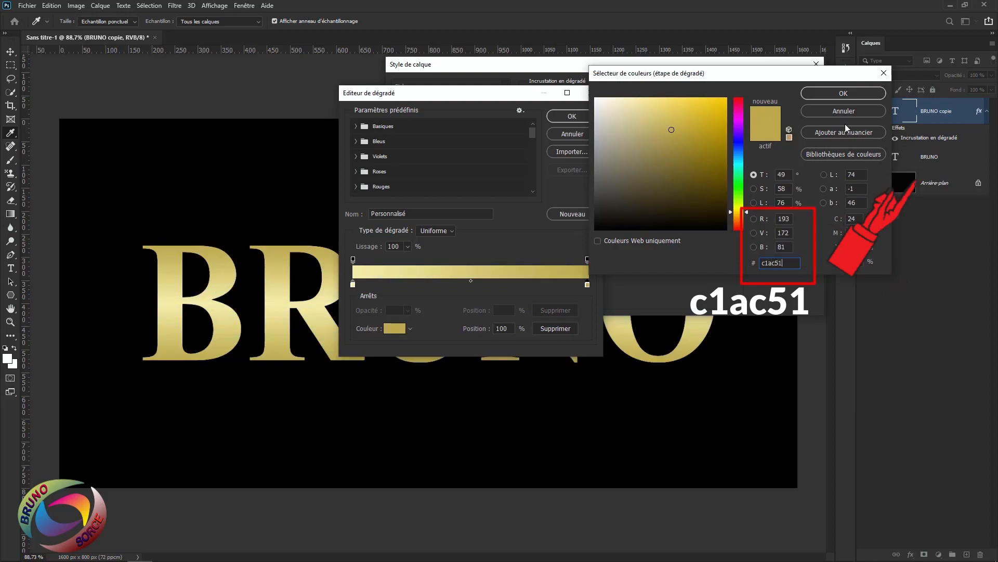
click(841, 93)
Step: Save the gradient as a new preset named with the first name plus TEXTE OR, and keep the overlay style Réfléchi
click(572, 213)
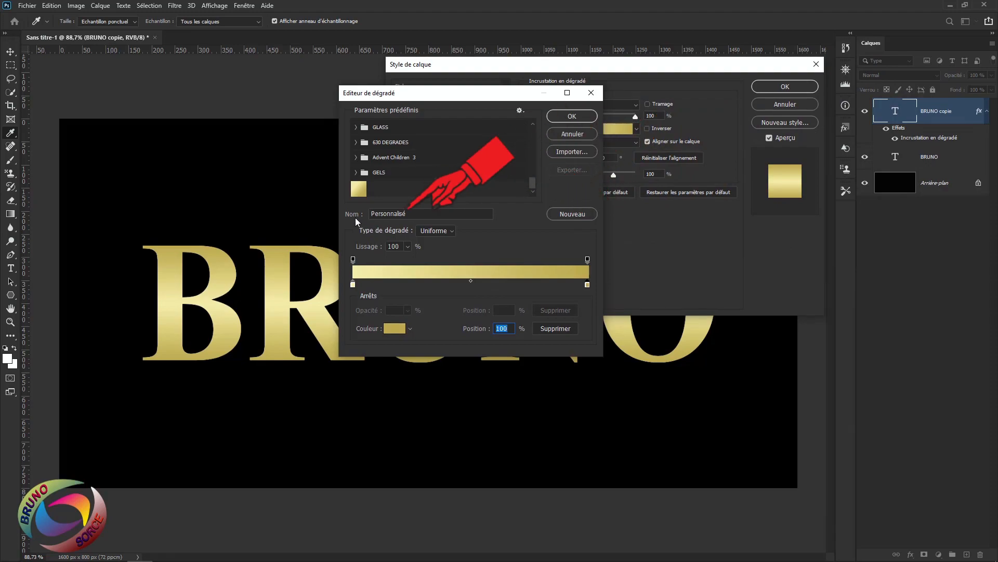
drag(408, 214, 365, 214)
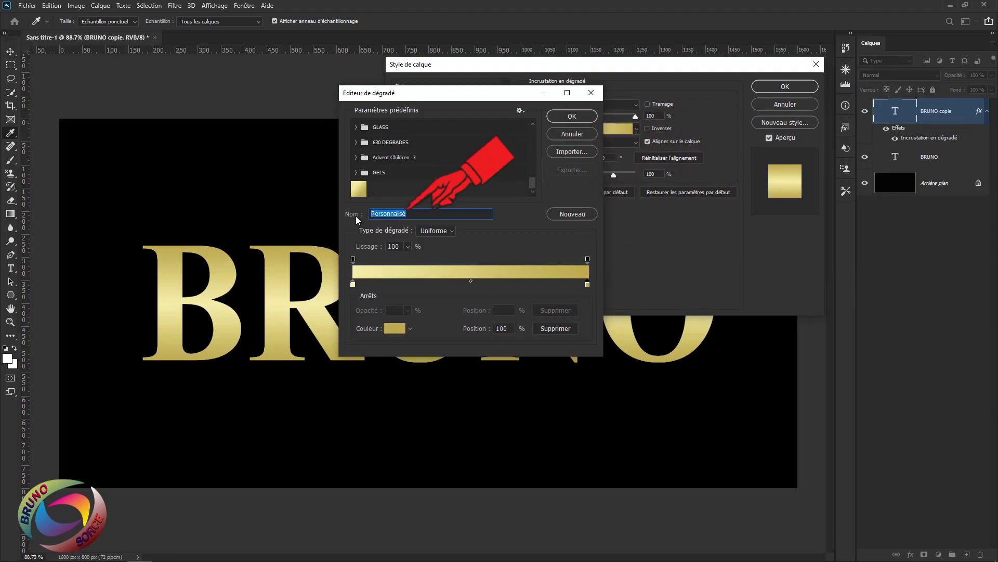
text(BRUNO TEXTE OR)
click(568, 216)
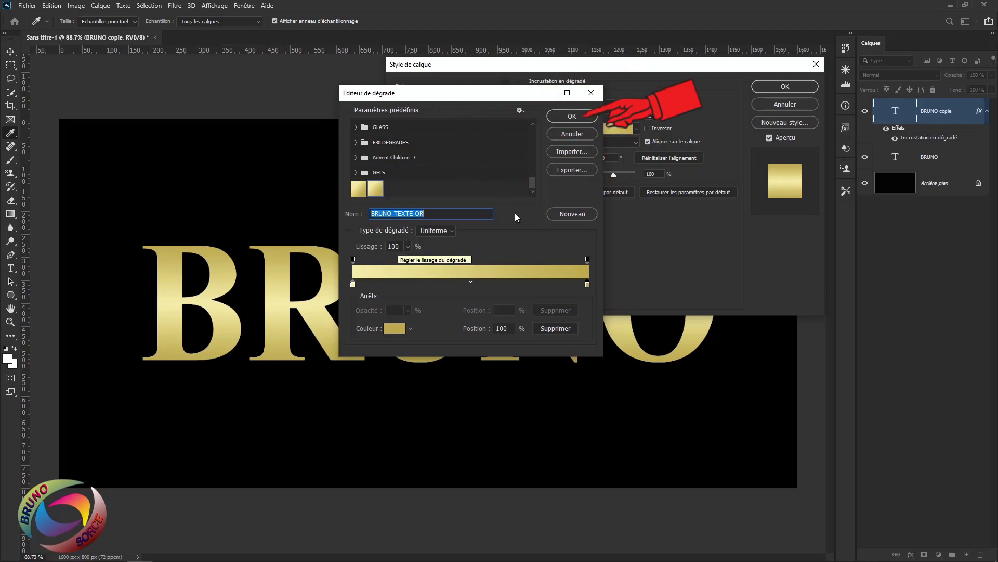
click(572, 116)
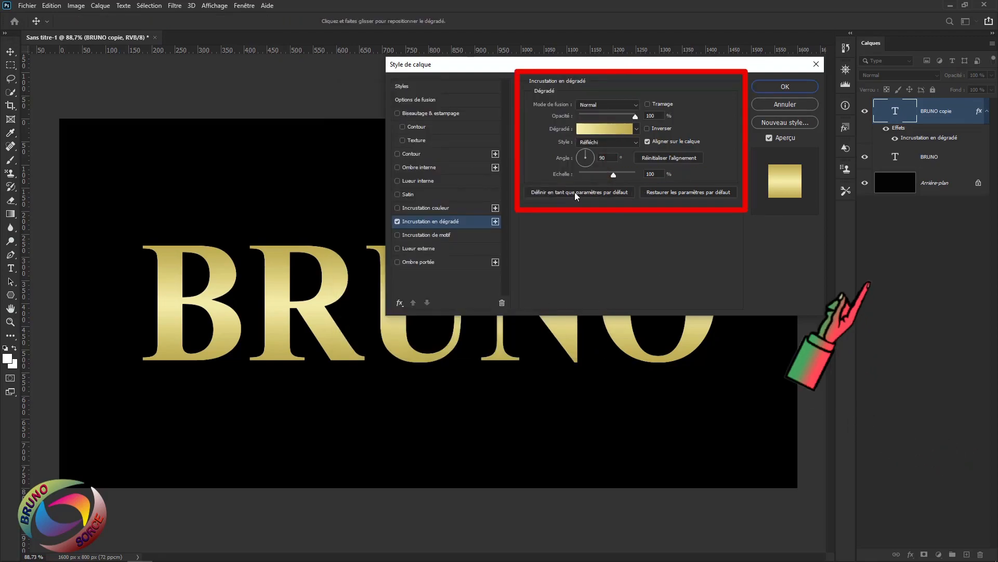
click(613, 142)
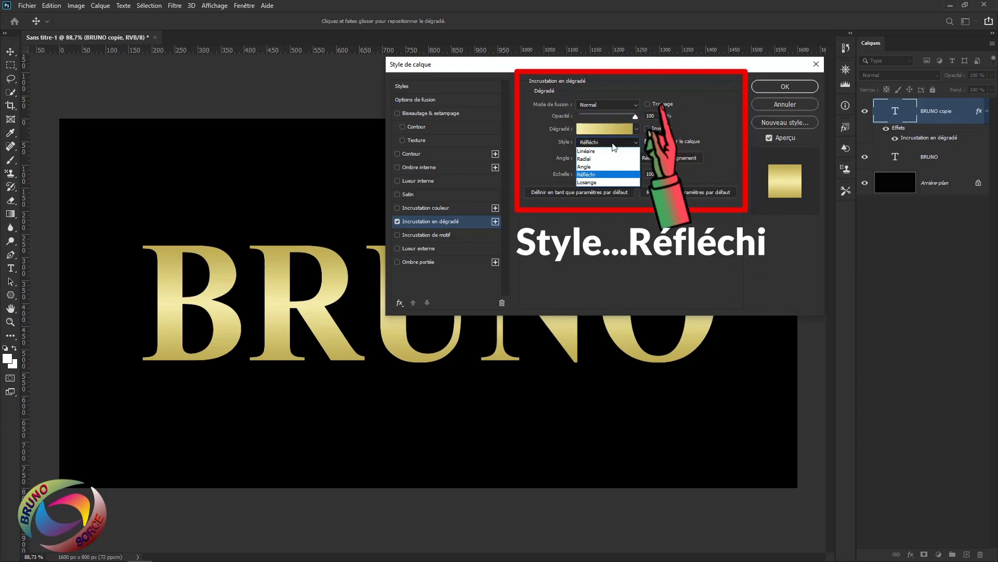
click(588, 175)
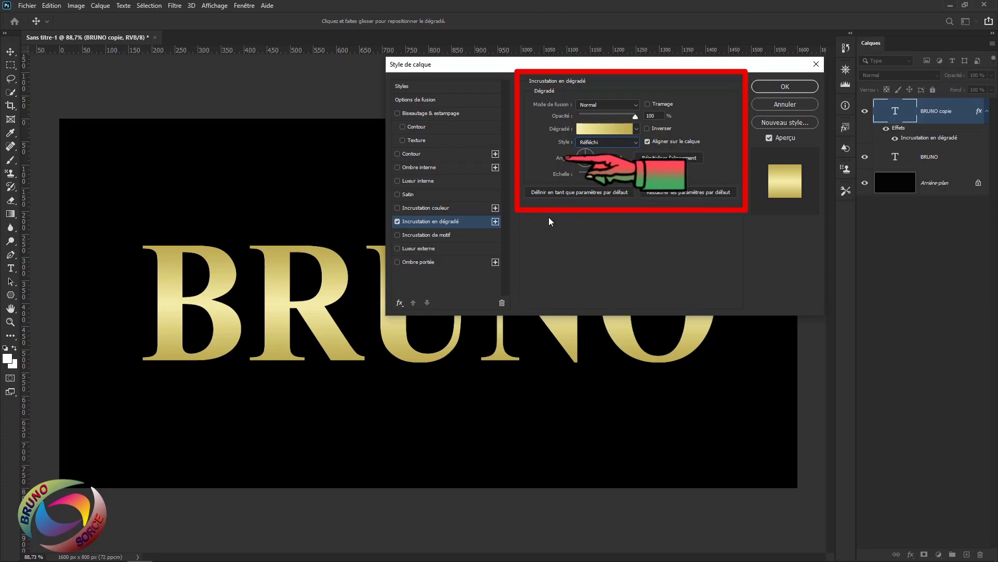
Step: Enable Biseautage & estampage on the text copy with style Biseau interne and technique Ciselage marqué
click(422, 112)
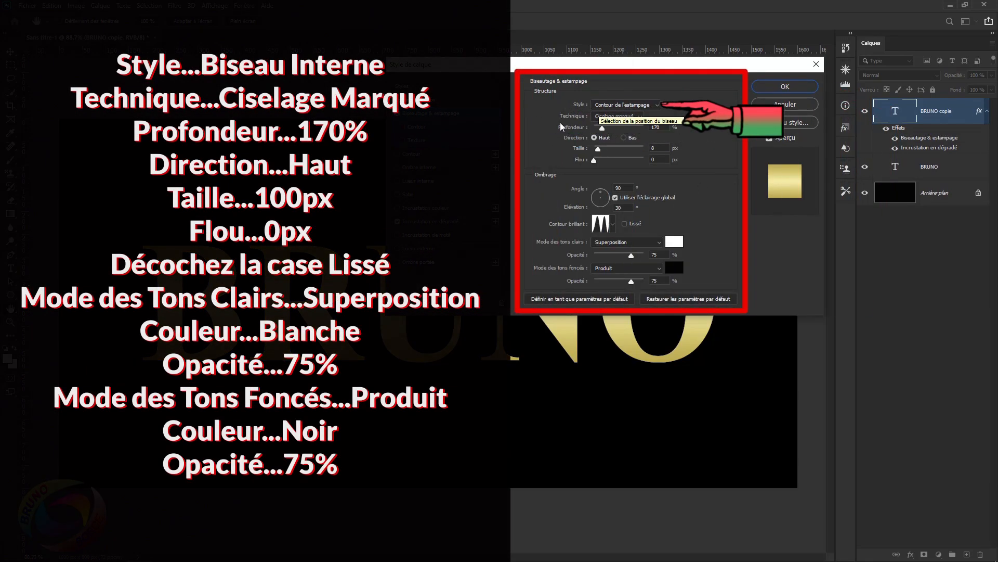
click(622, 106)
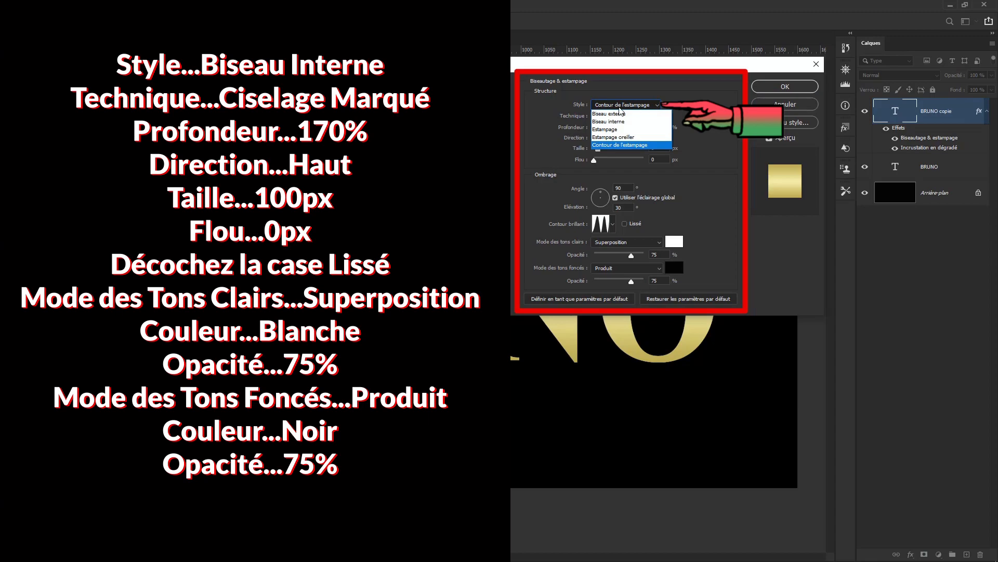
click(600, 121)
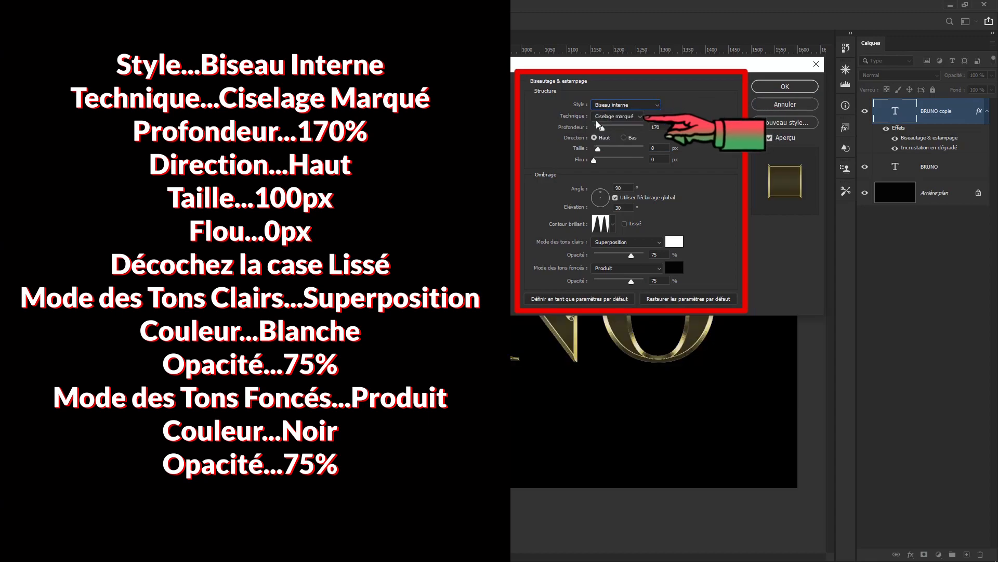
click(637, 118)
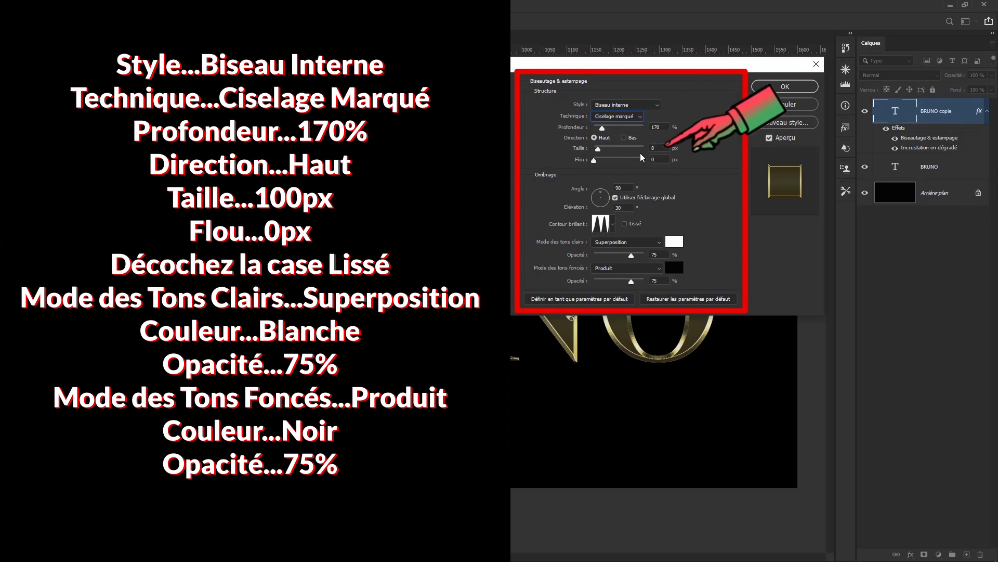
Step: Set the bevel's size to 100 px and choose the multi-peaked gloss contour for its shading
click(578, 146)
text(100)
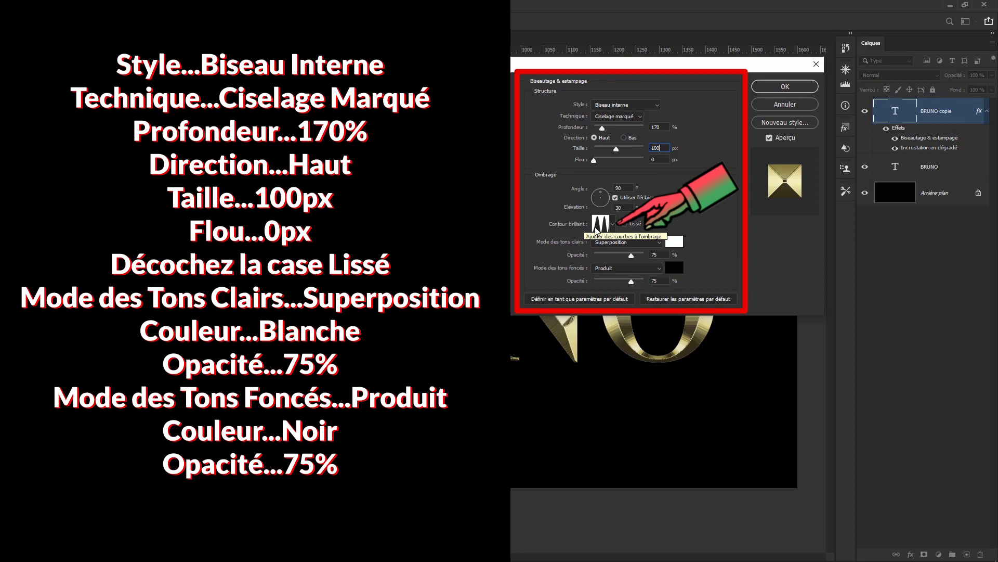
click(612, 225)
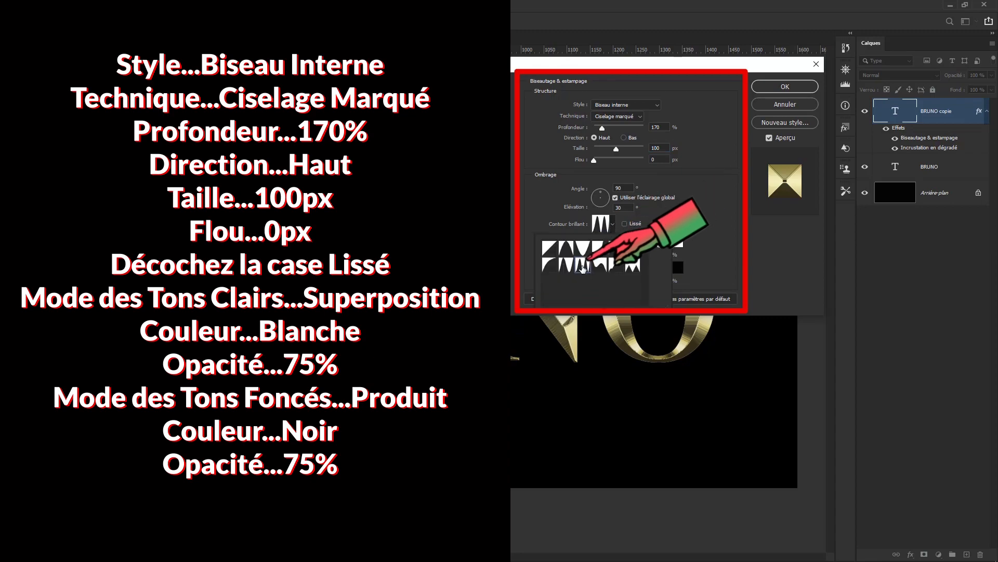
double_click(582, 268)
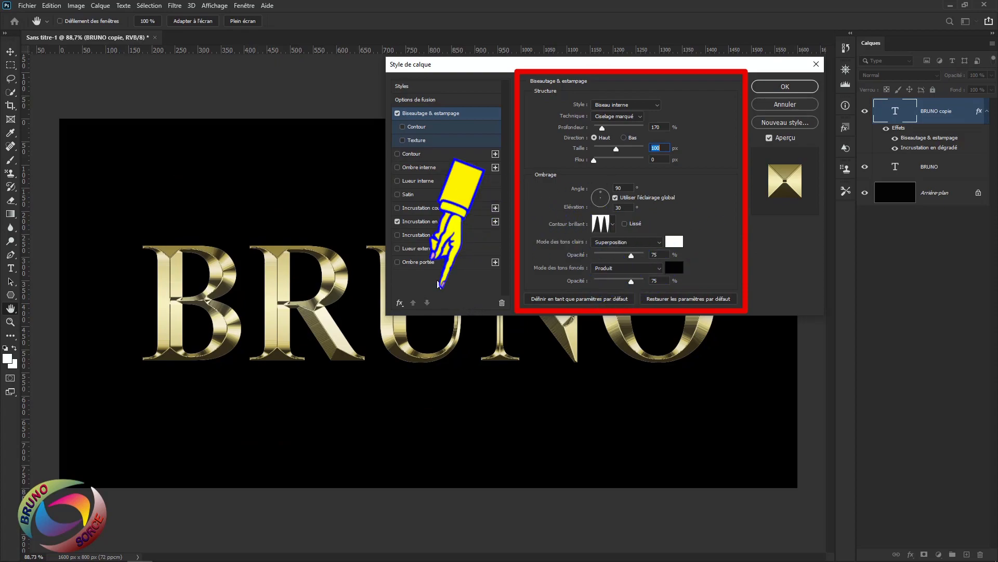
Step: Add a Lueur interne in Produit mode with 50% opacity, 0% noise, colour e8801f and size 70 px, and apply the layer styles
click(420, 179)
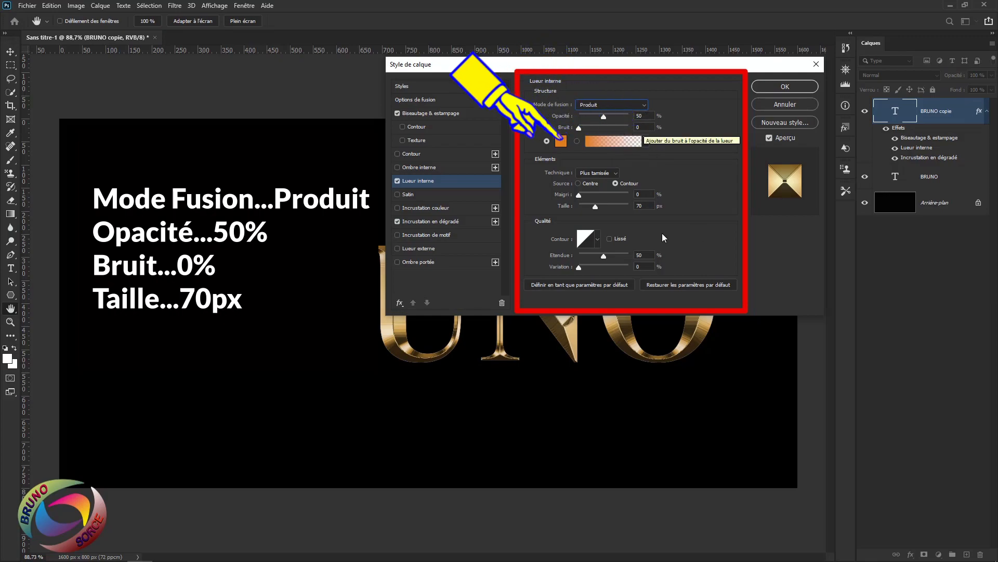
click(560, 141)
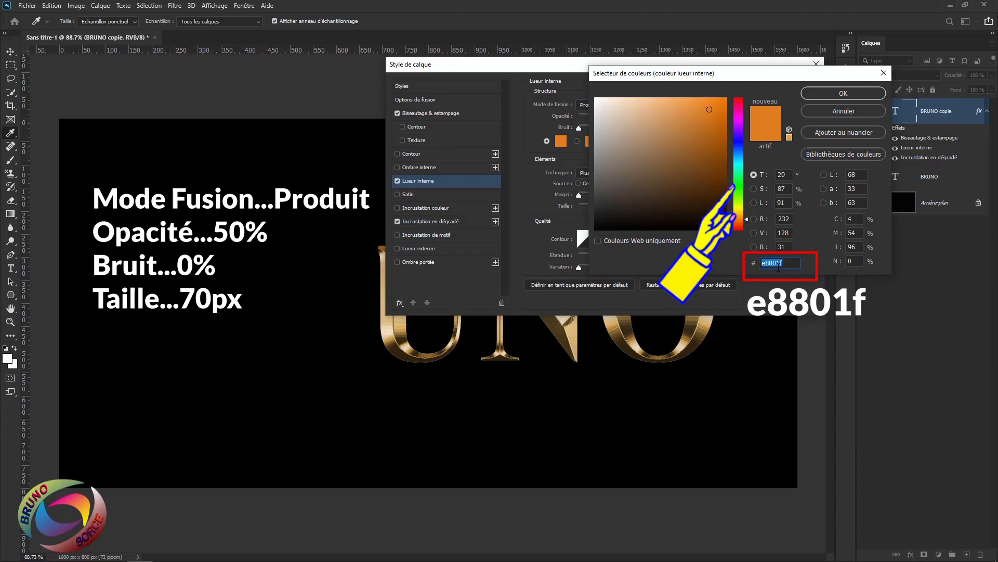
click(831, 95)
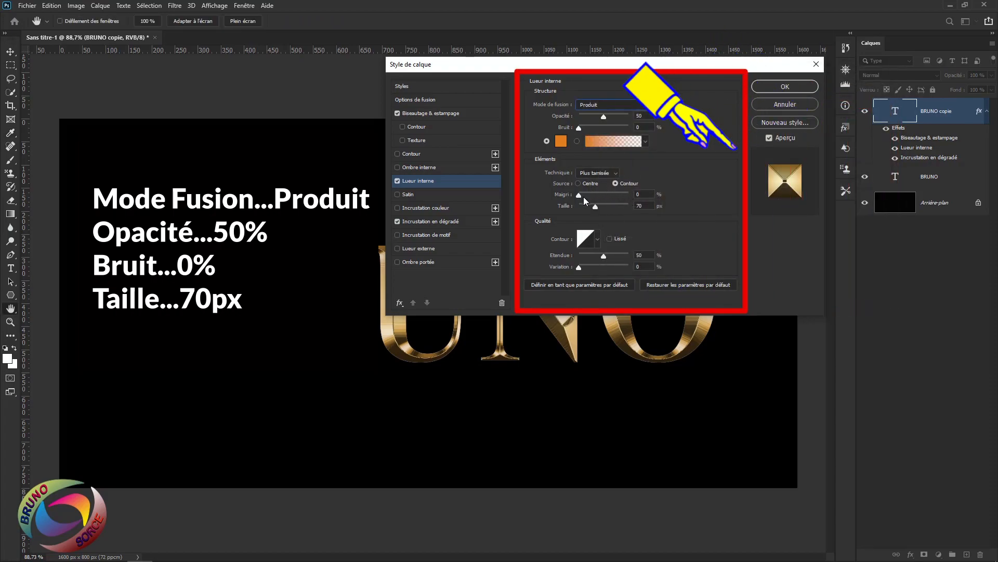
double_click(647, 205)
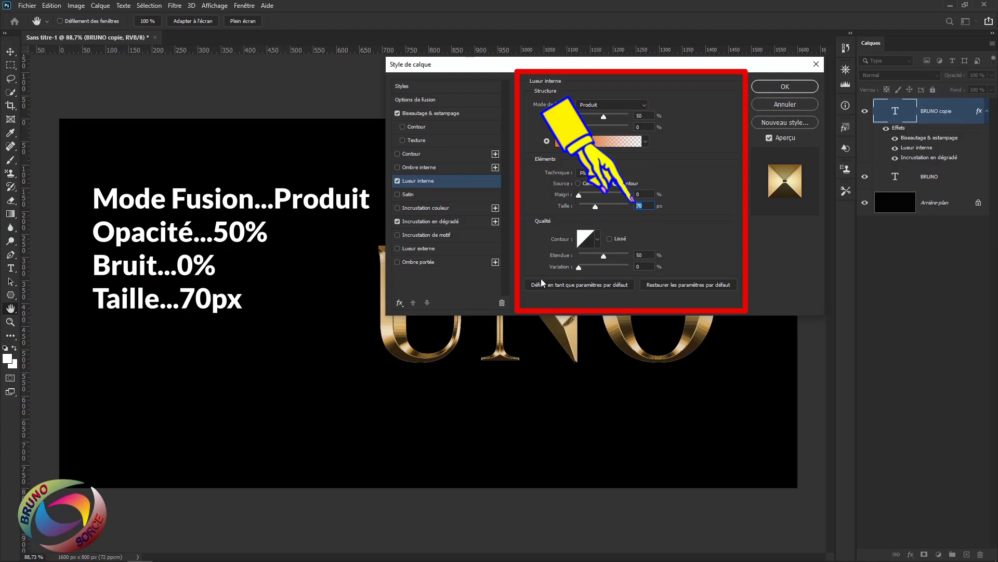
click(774, 89)
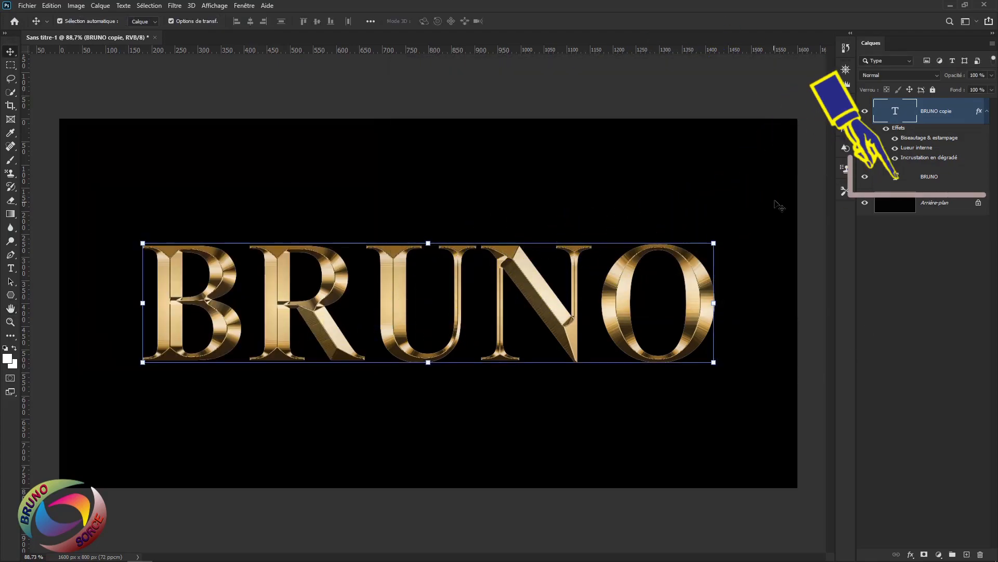
Step: Enable a Contour effect on the original text layer and set its fill type to Dégradé
click(954, 180)
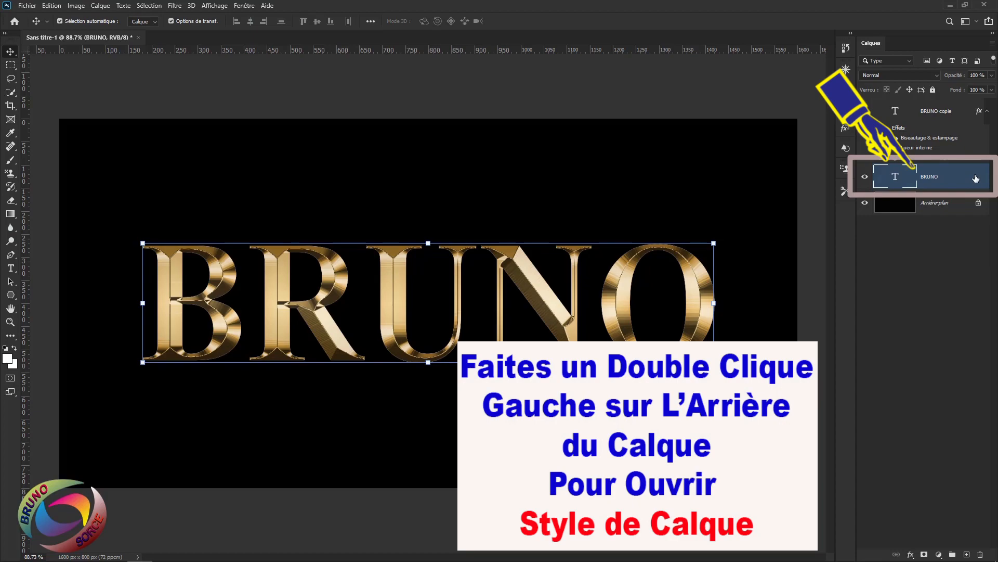
double_click(975, 179)
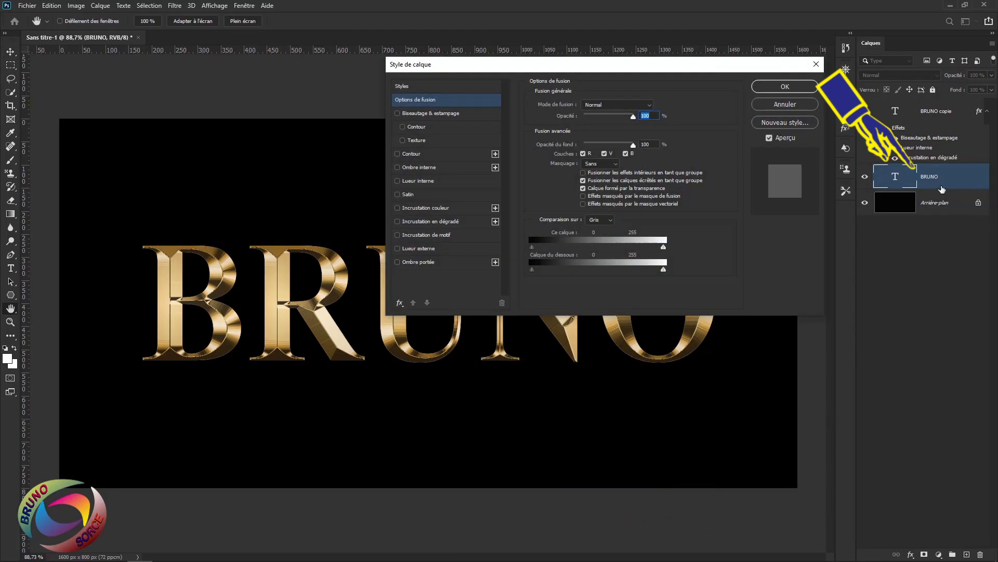
click(409, 154)
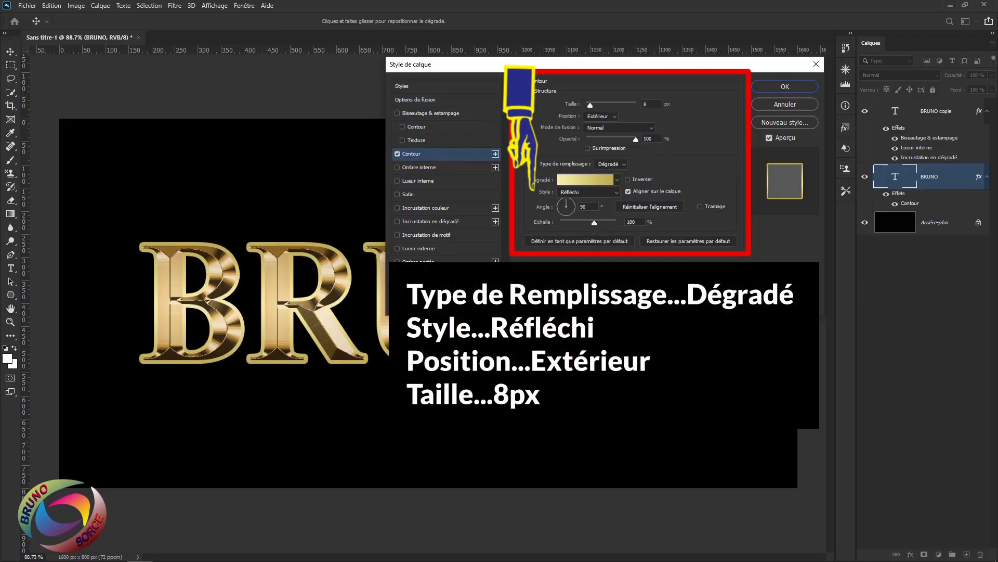
click(623, 165)
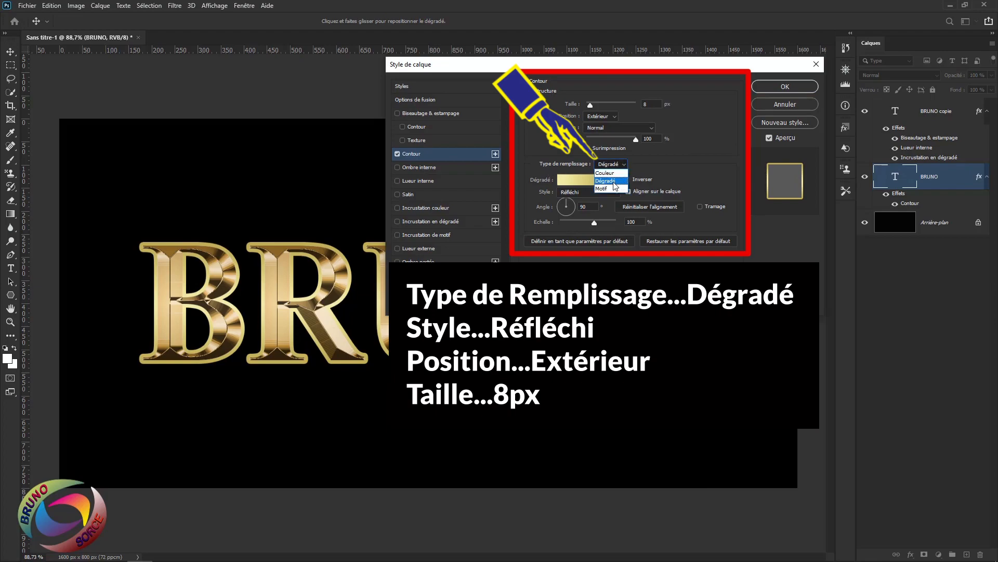
click(608, 181)
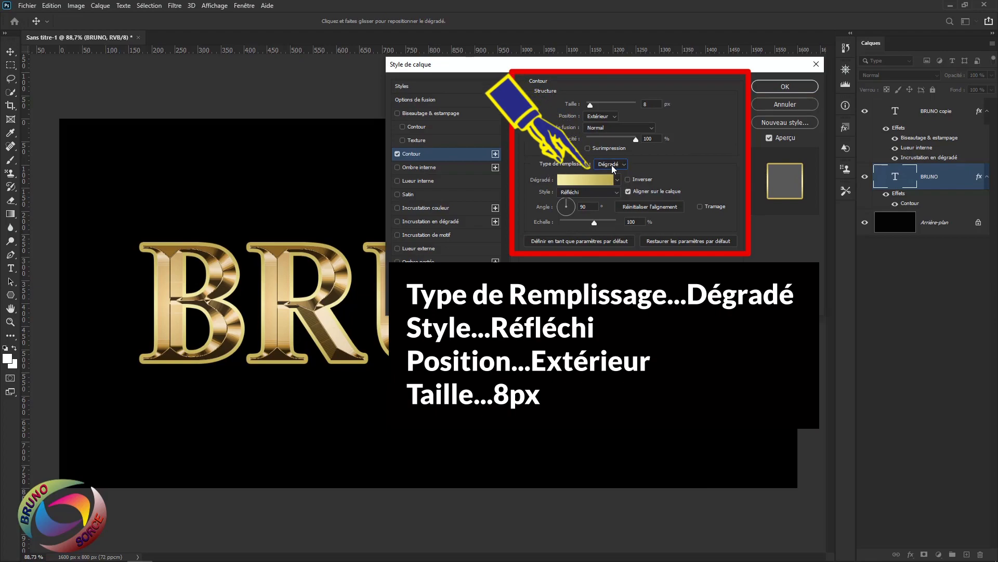
Step: Apply the saved pale-to-dark gold gradient preset, the last in the preset list, to the Contour effect
click(575, 181)
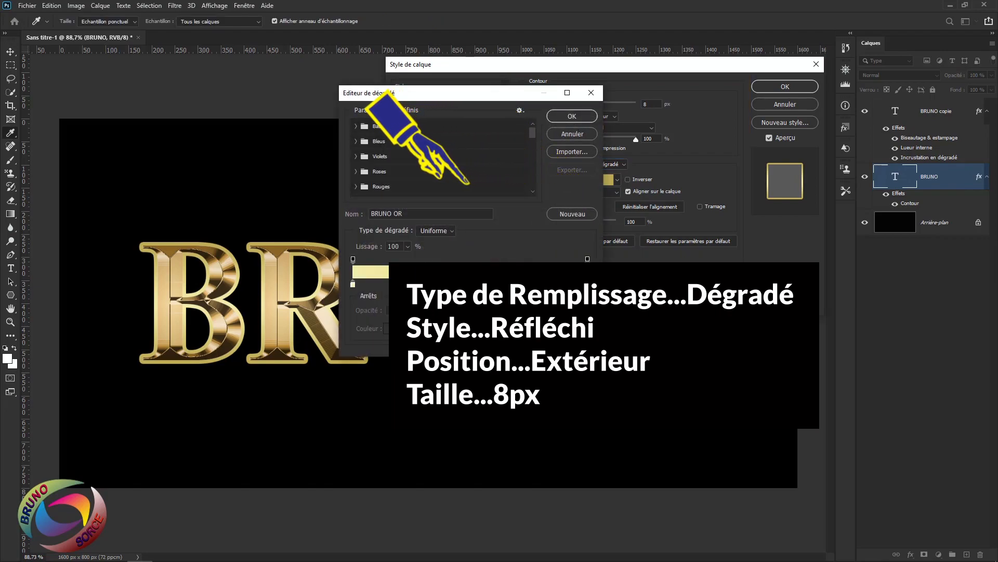
drag(531, 132, 535, 193)
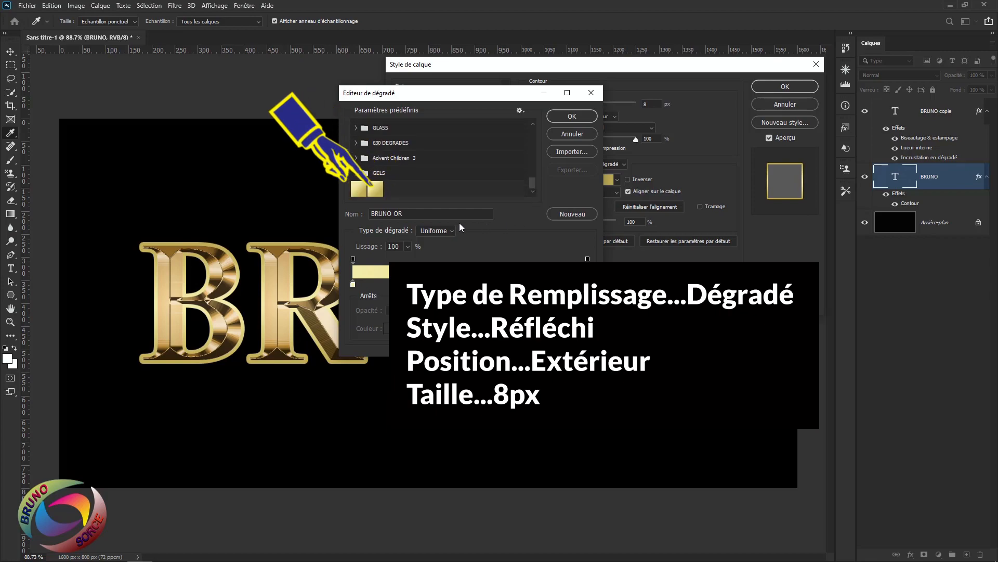
click(376, 190)
click(572, 117)
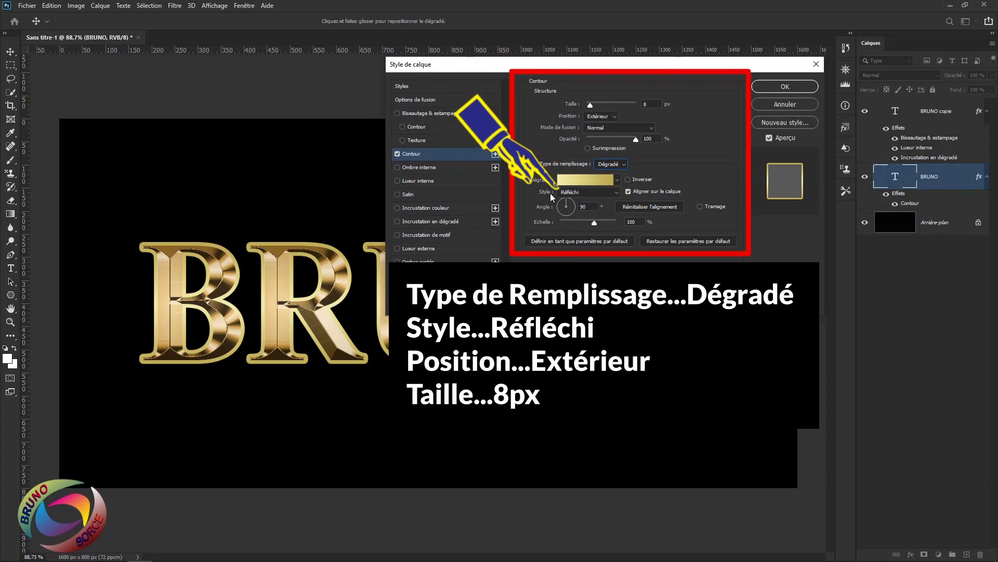
Step: Set the Contour's gradient style to Réfléchi and its position to Extérieur, with a size of 8 px
click(605, 194)
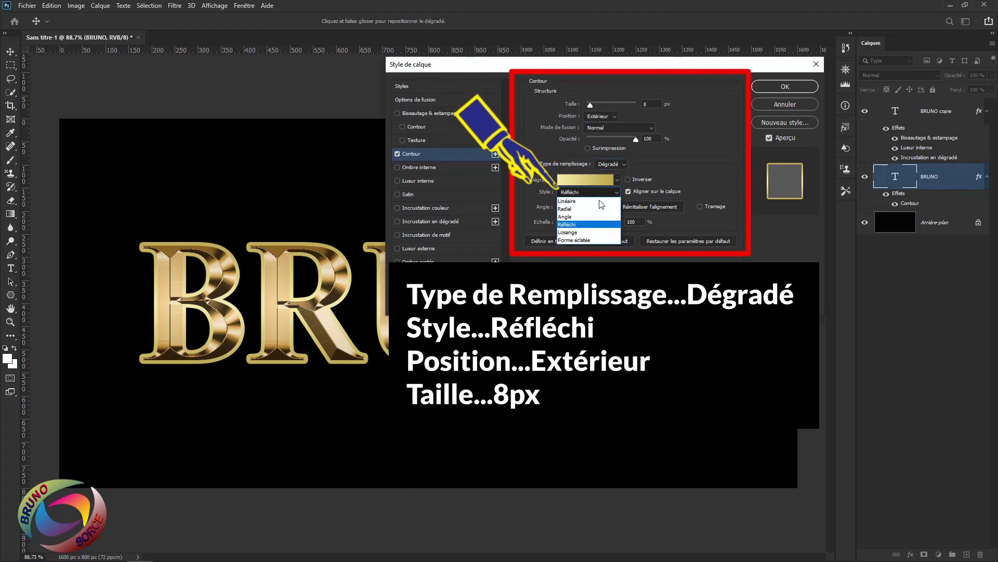
click(578, 225)
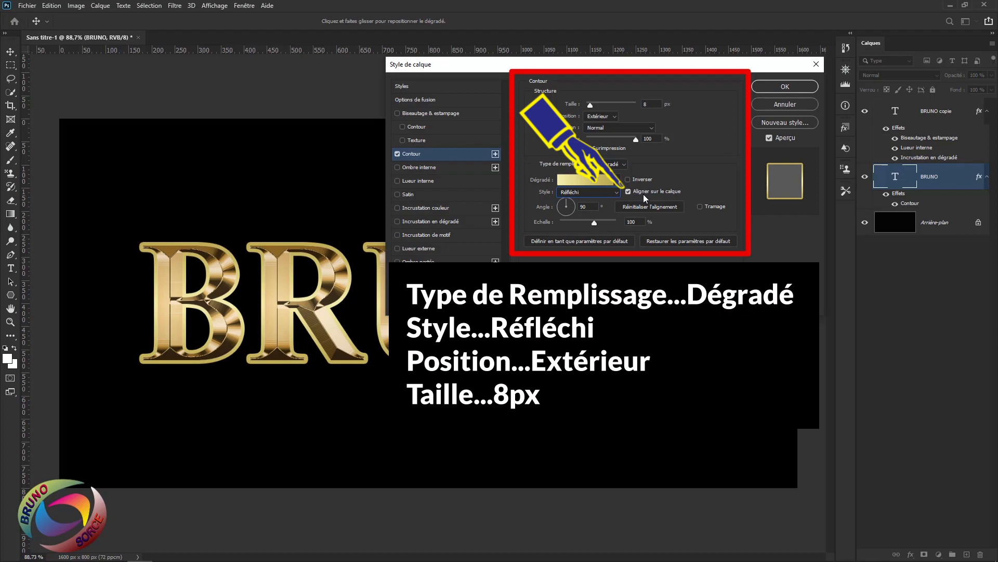
click(598, 116)
click(606, 129)
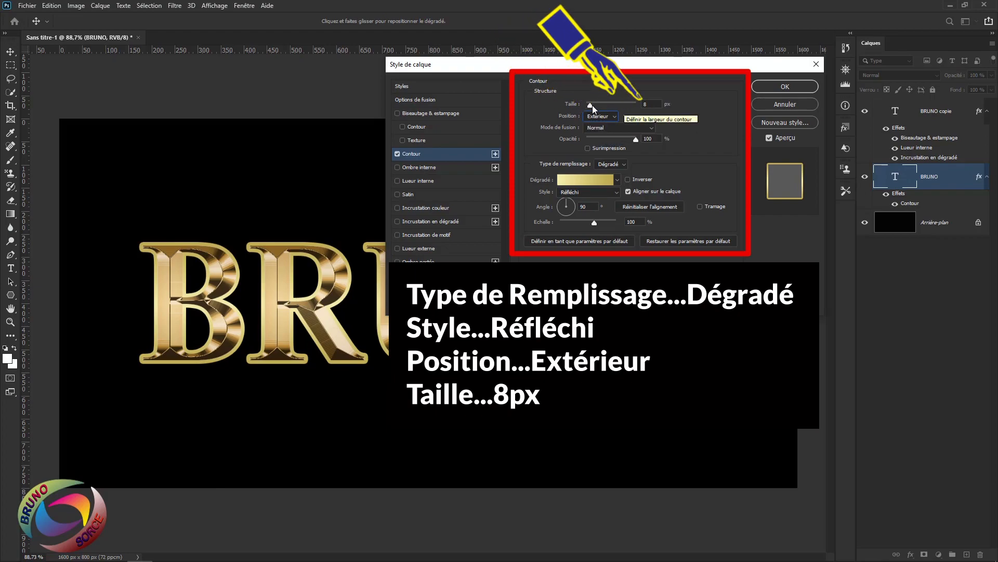
click(644, 104)
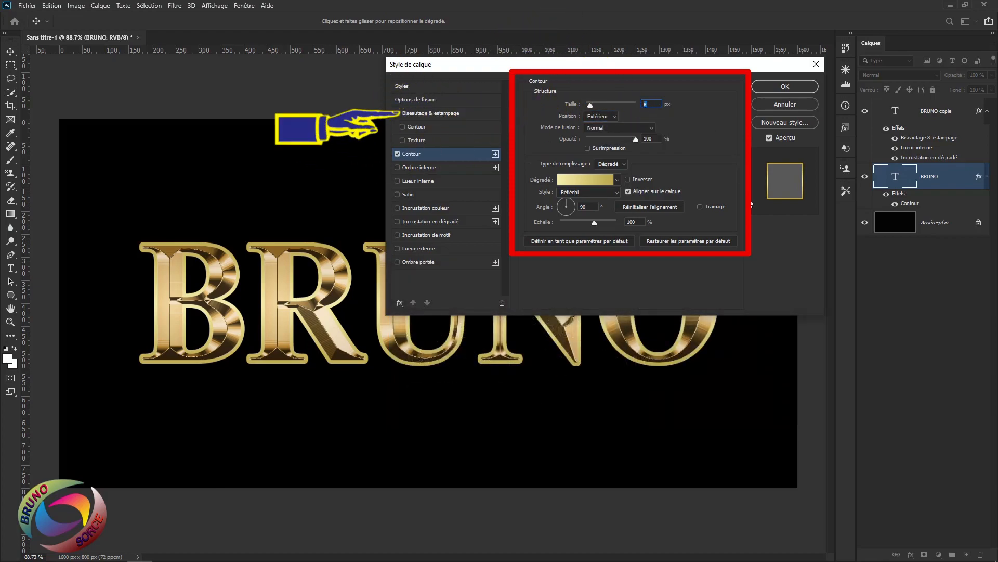
Step: Enable Biseautage & estampage on the original text layer with style Contour de l'estampage and technique Ciselage marqué
click(439, 114)
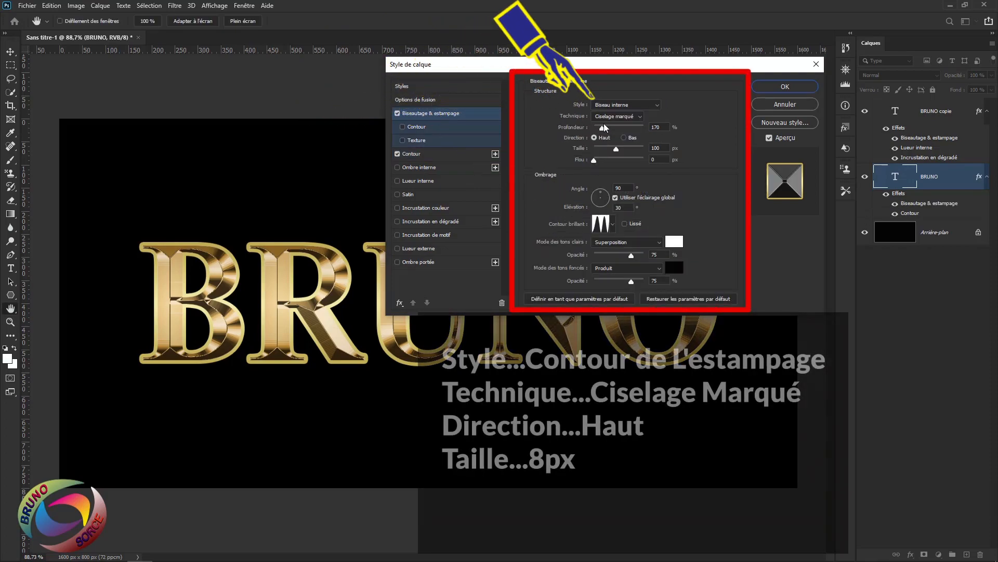
click(657, 106)
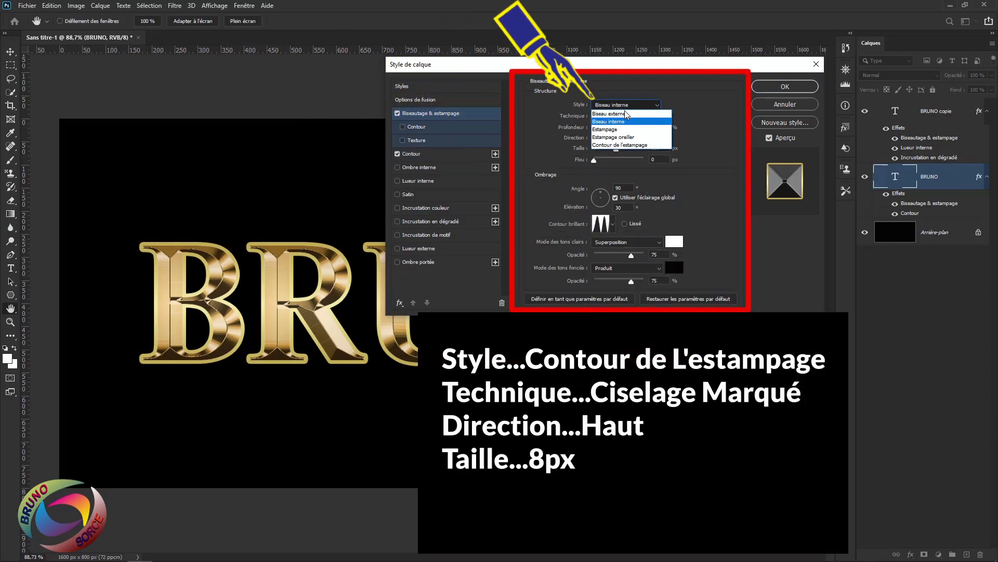
click(609, 147)
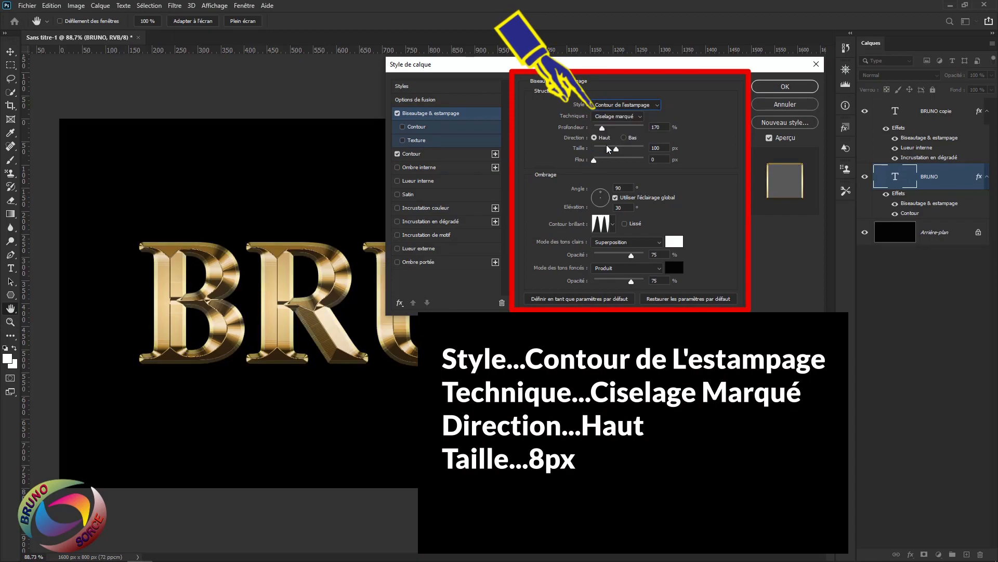
click(617, 116)
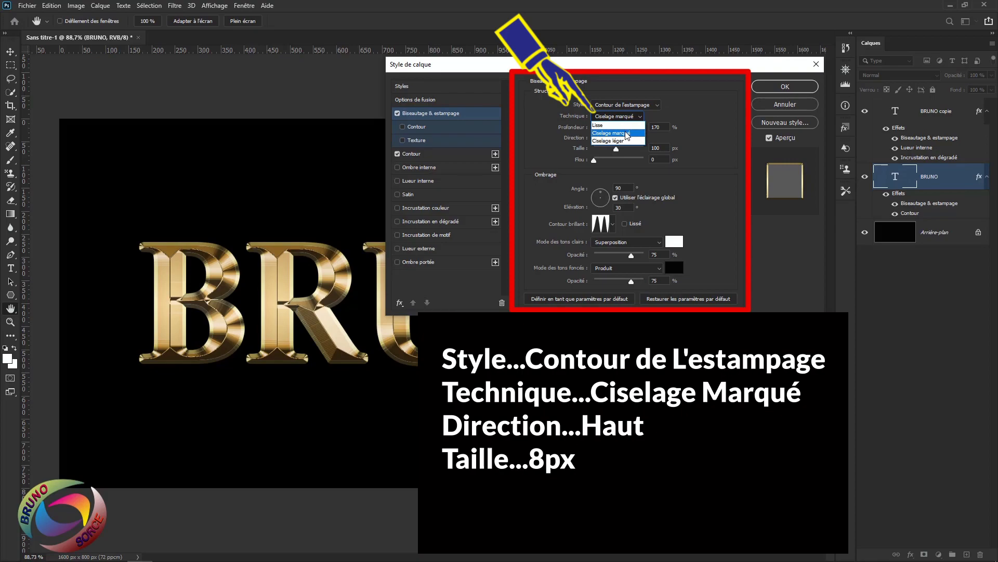
click(625, 134)
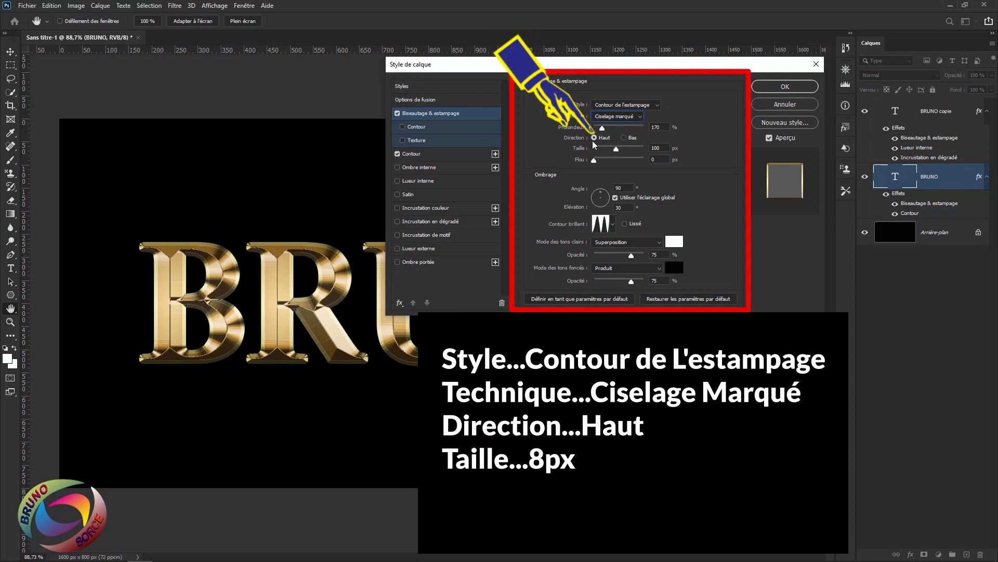
Step: Set the bevel's size to 8 px with the multi-peaked gloss contour, and enable its Contour sub-option
double_click(650, 148)
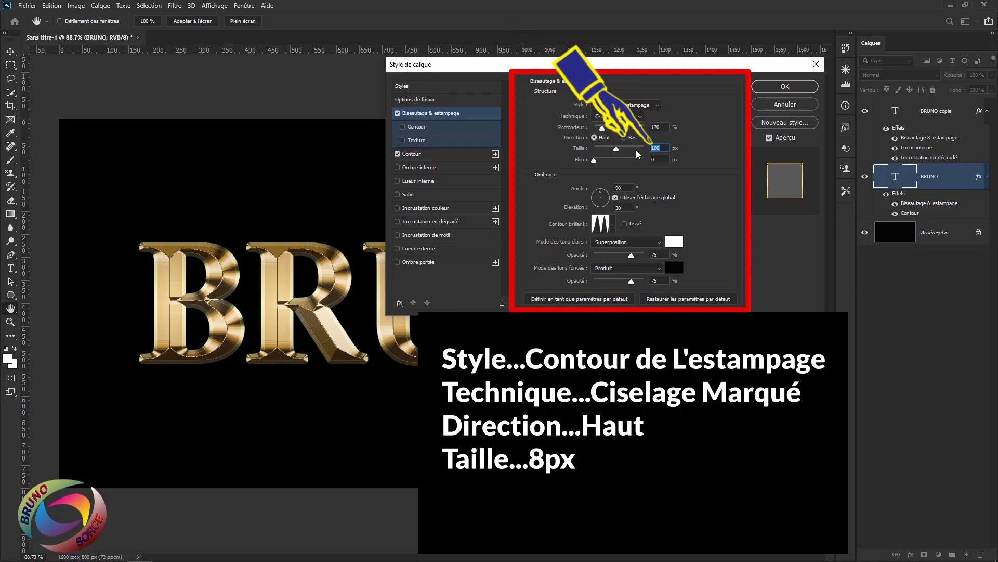
text(8)
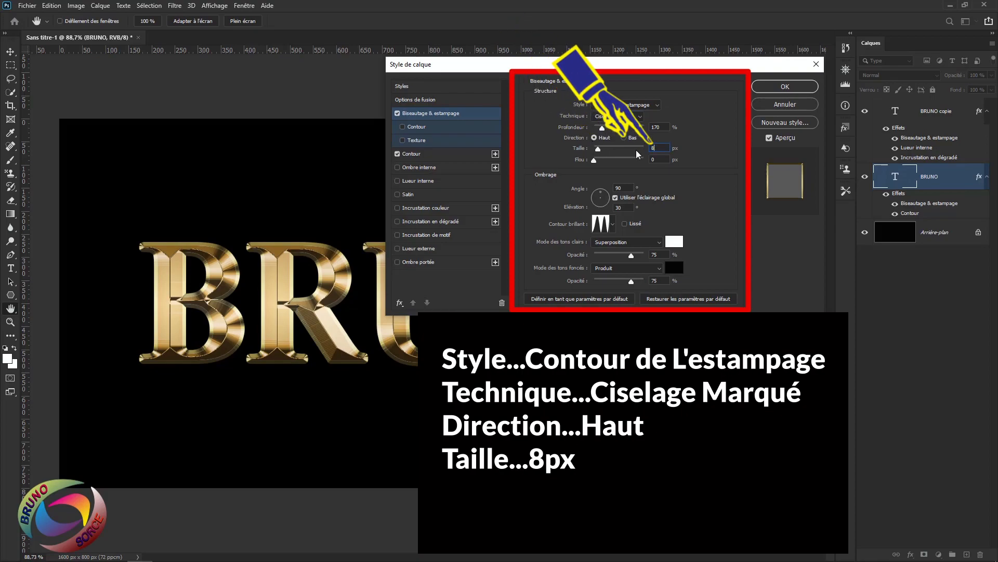
click(613, 225)
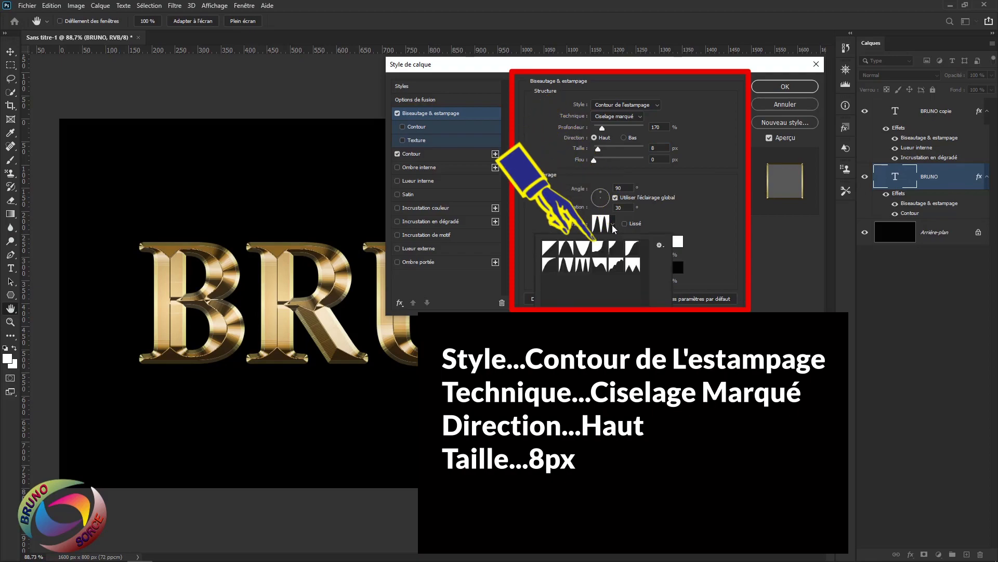
double_click(583, 268)
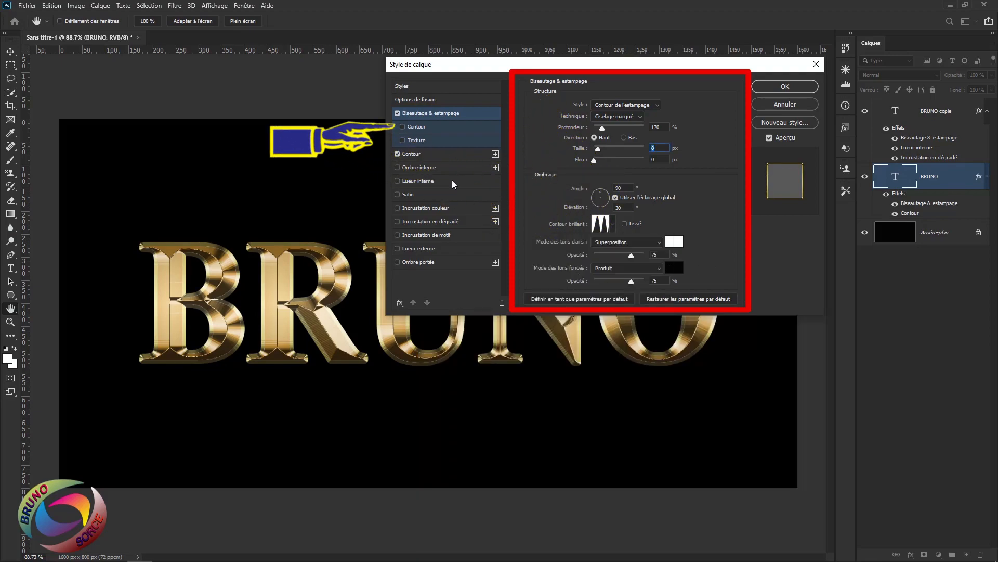
click(404, 127)
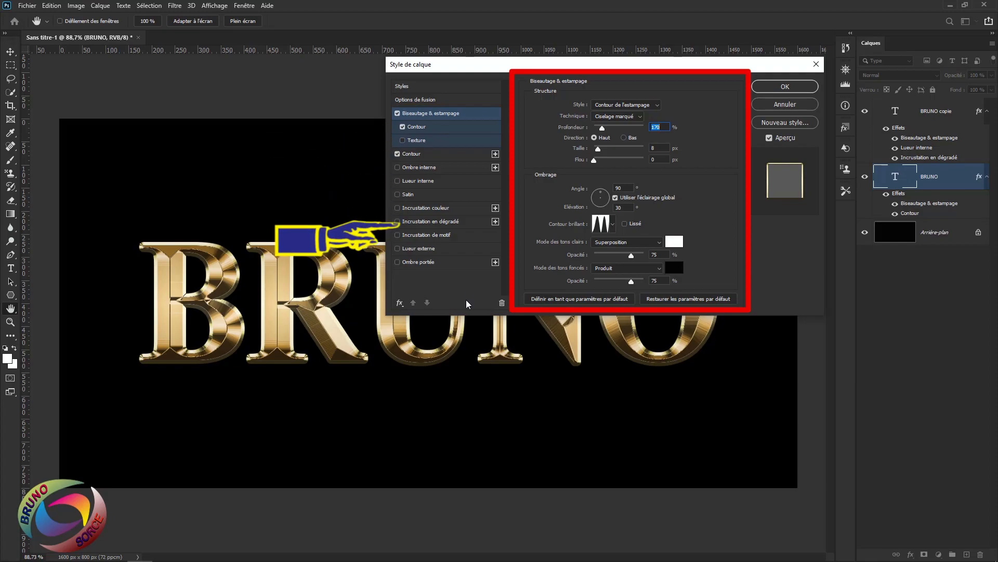
Step: Add a Lueur externe in Superposition mode with 40% opacity, 0% noise, colour e8801f and size about 50 px, and apply the styles
click(417, 248)
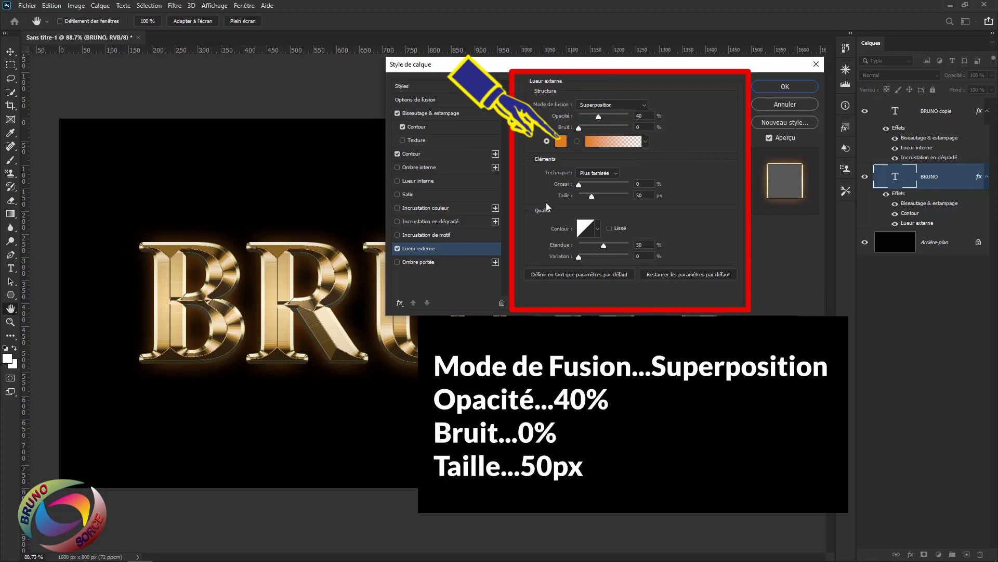
click(561, 141)
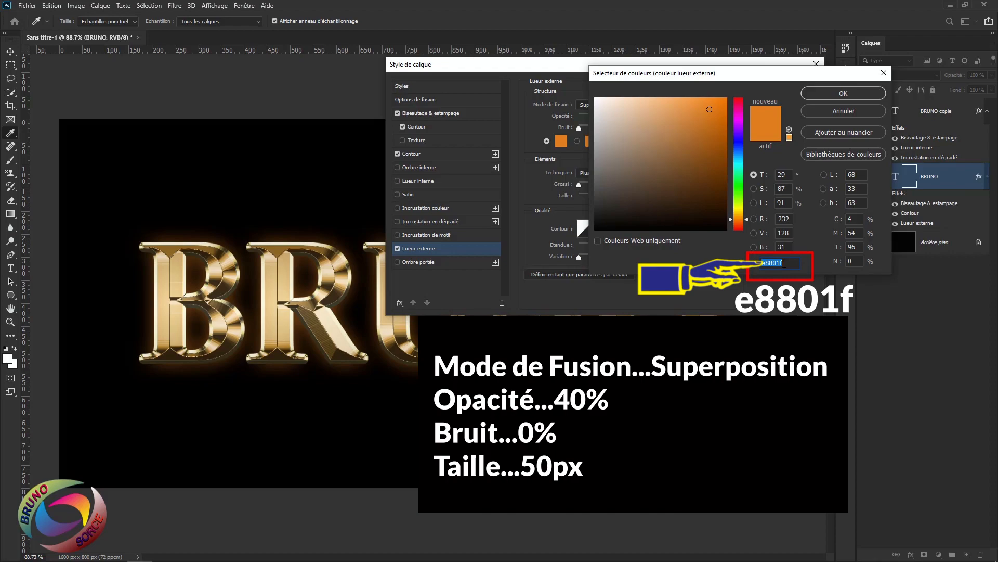
click(844, 93)
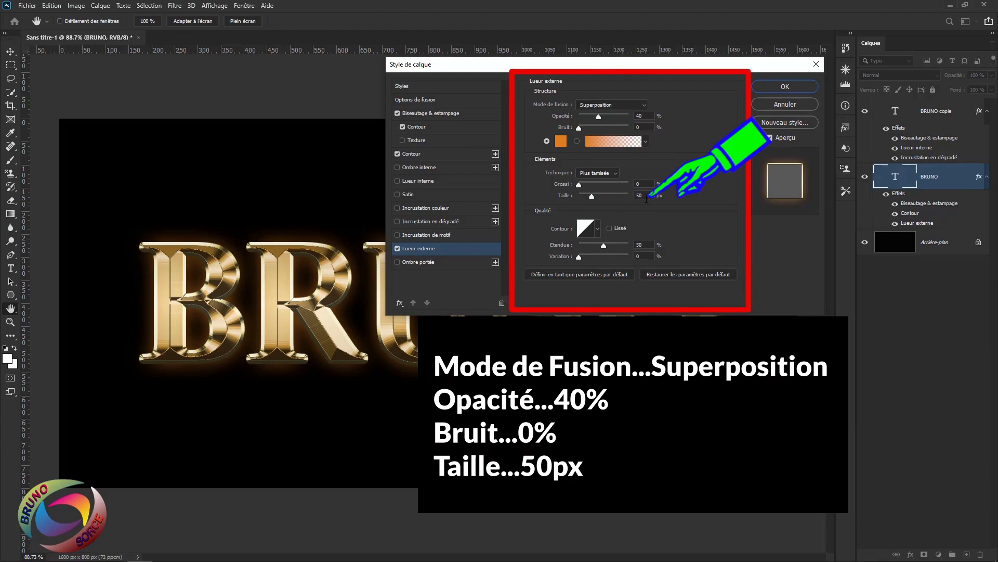
mouse_move(591, 195)
mouse_down()
mouse_move(604, 195)
mouse_move(591, 195)
mouse_up()
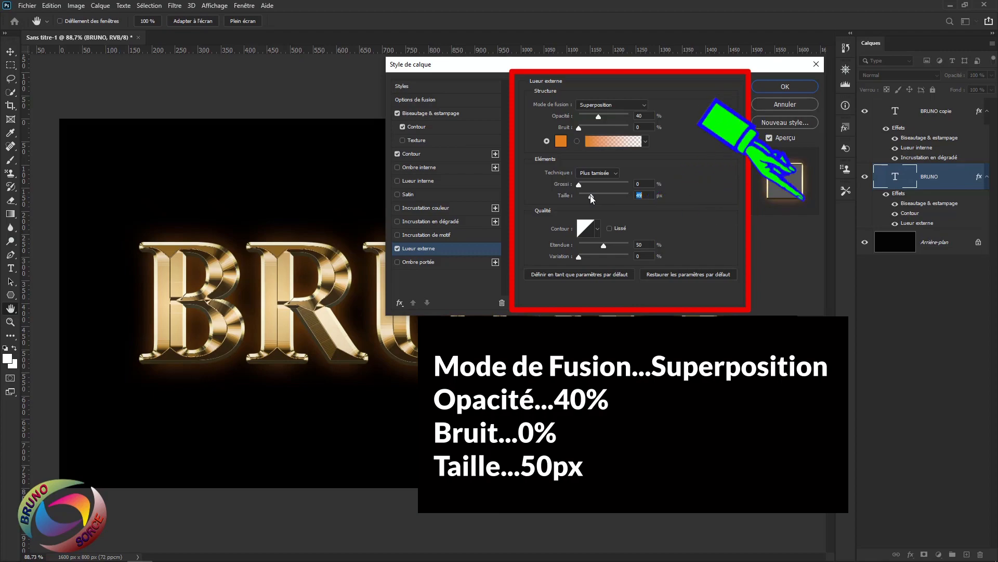
click(785, 87)
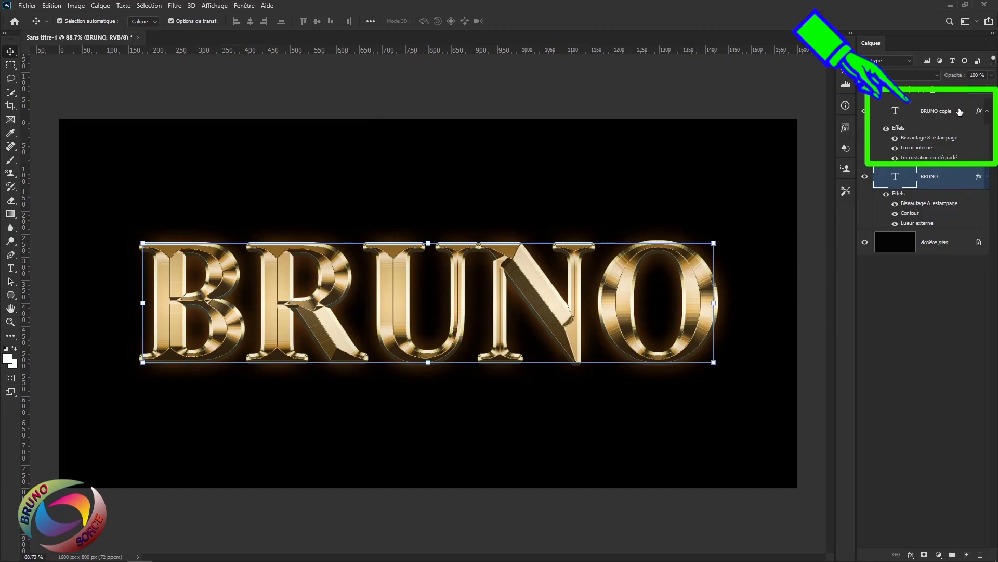
Step: Create a new empty layer above the text copy and name it LUEUR
click(959, 111)
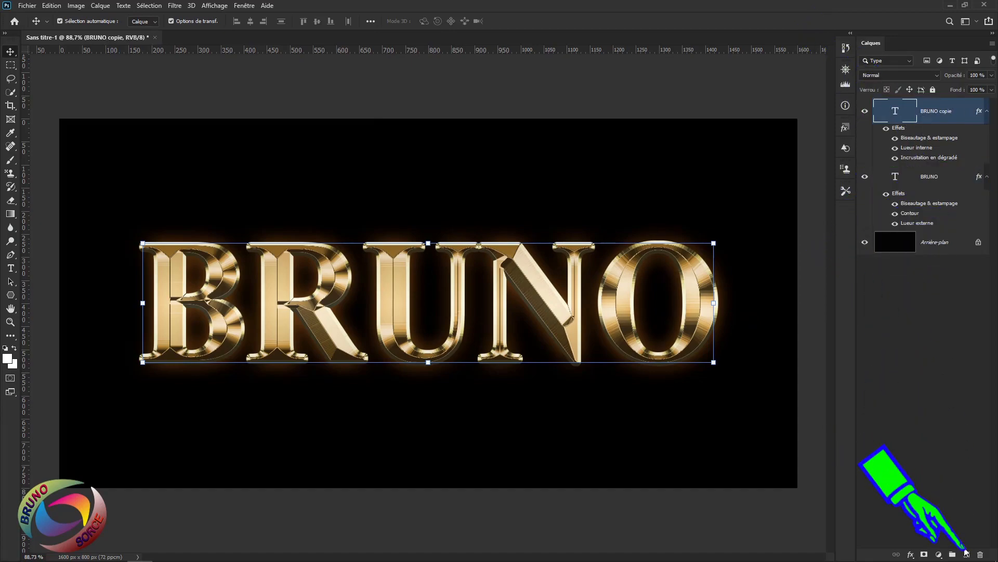
click(967, 554)
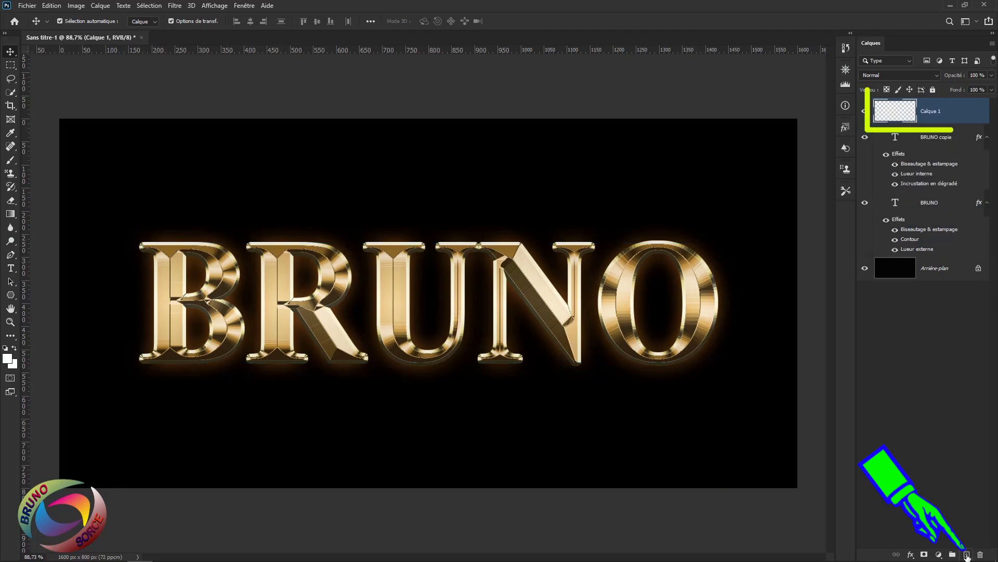
double_click(930, 111)
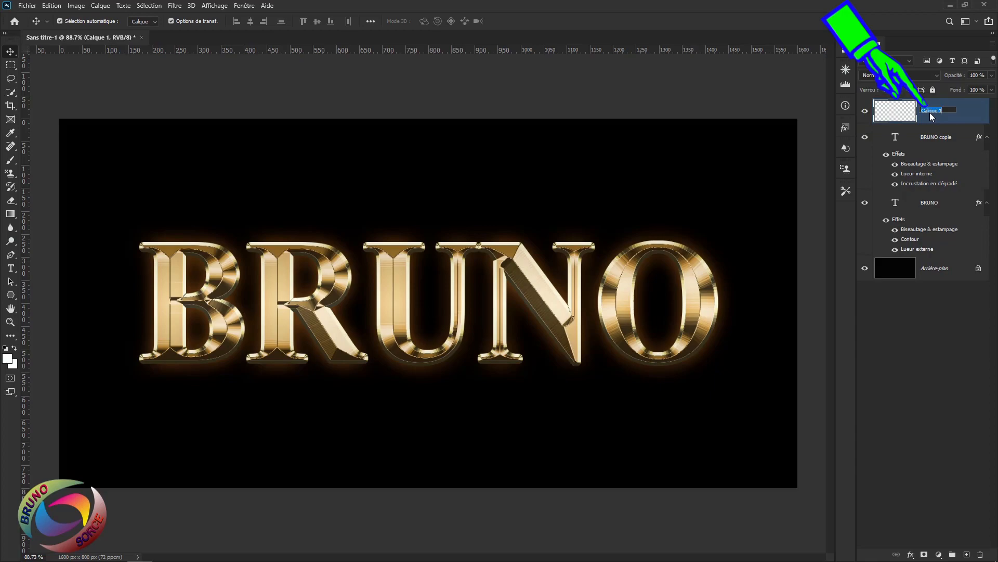
text(LUEUR)
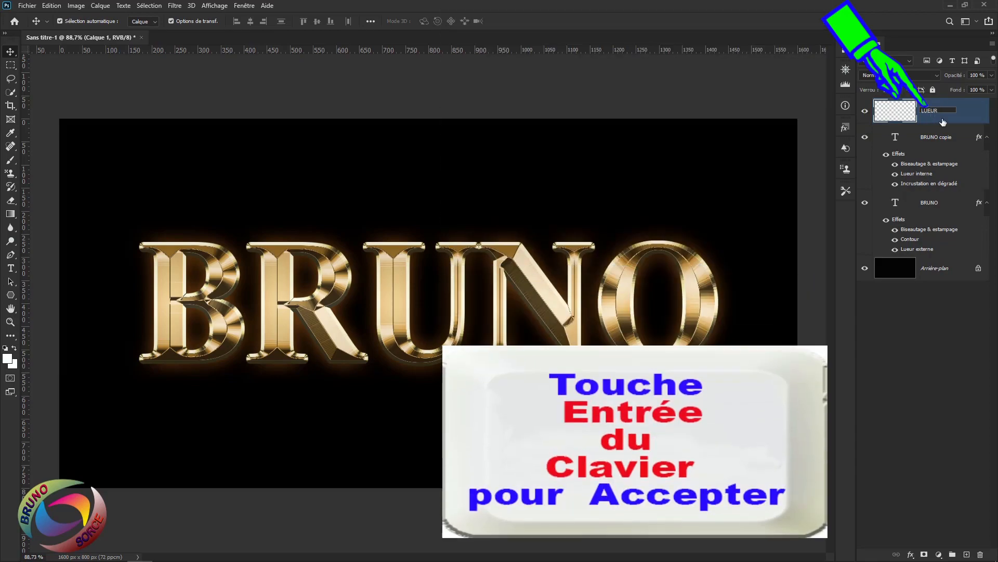
key(Return)
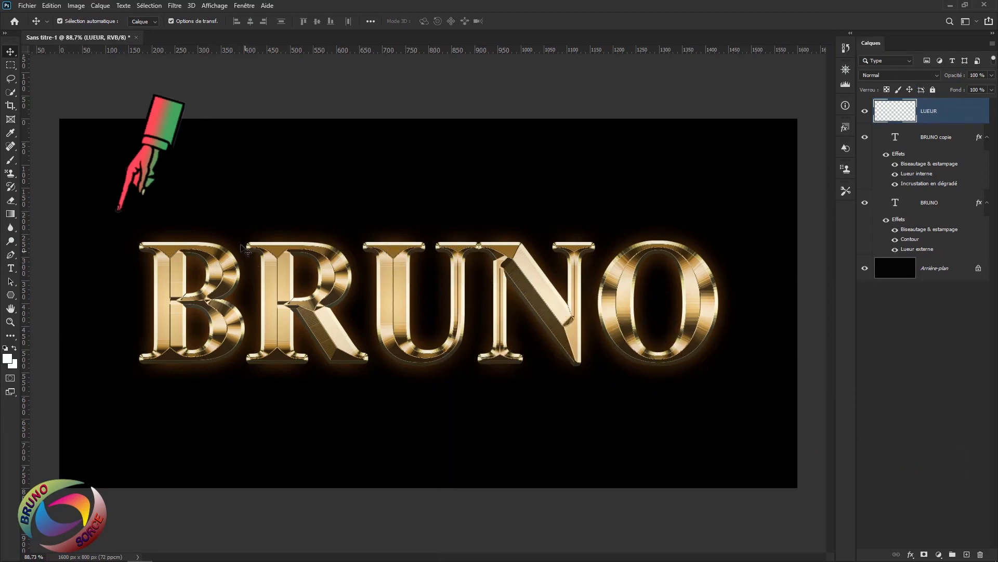
Step: Take the Brush tool with the 334 px star tip from the SPARKLER brushes and reduce its size to 124 px
click(10, 161)
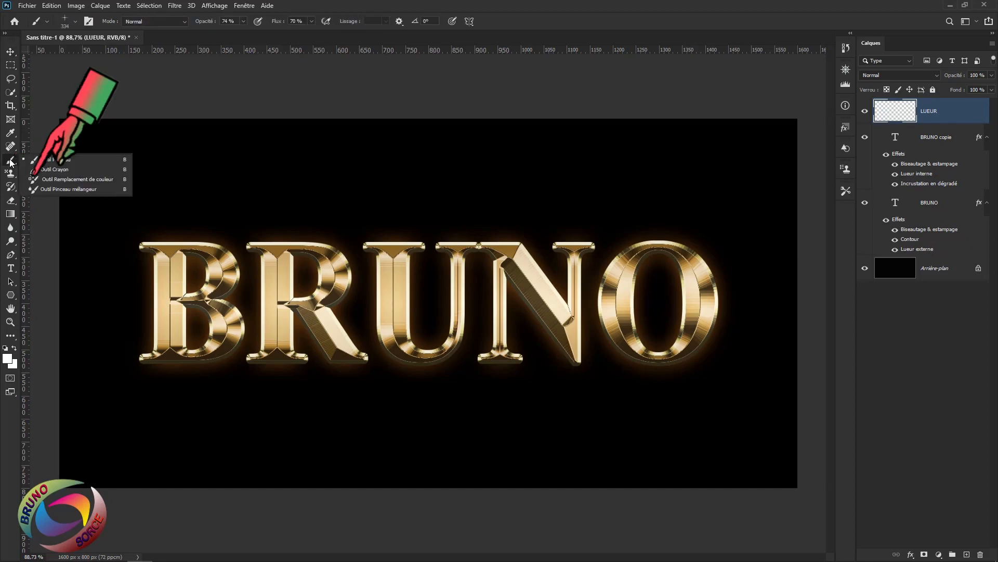
click(58, 163)
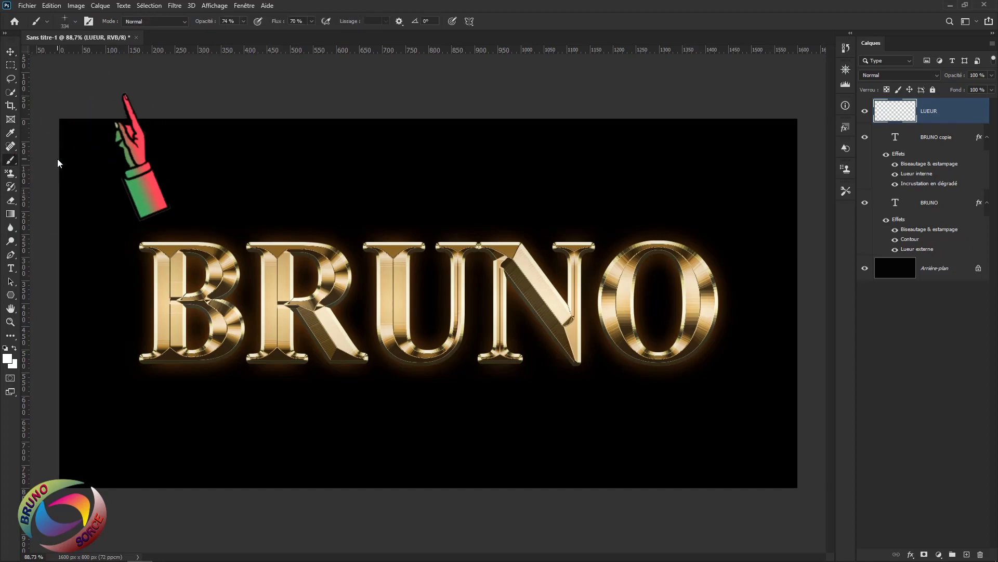
click(75, 21)
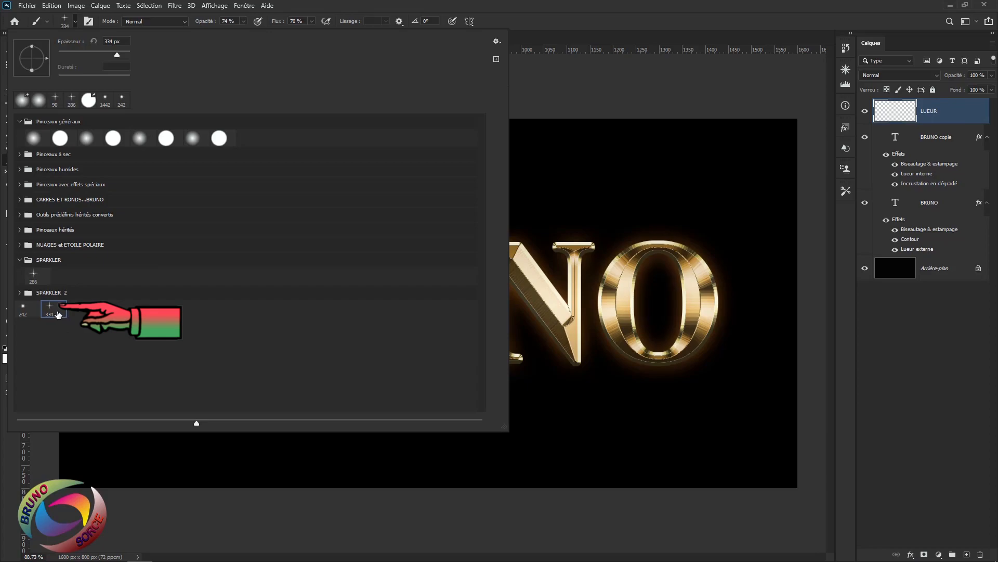
click(577, 38)
alt+right_click(414, 238)
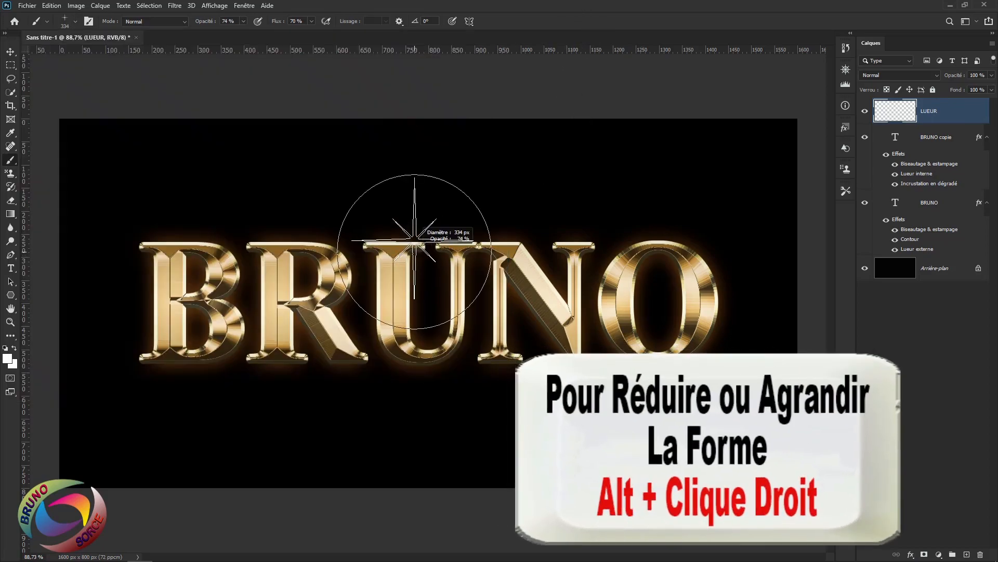
drag(414, 251, 366, 257)
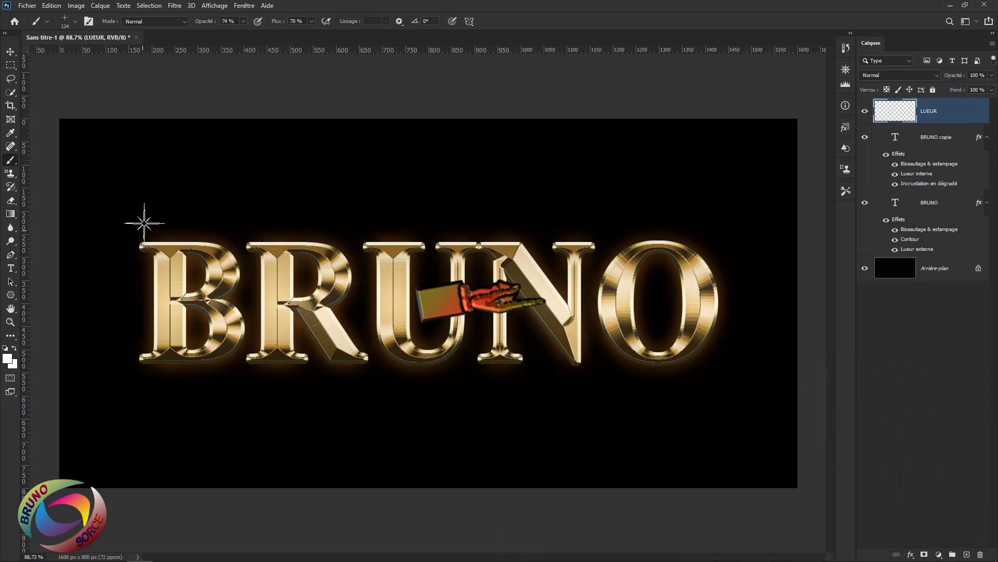
Step: Rotate the star brush tip to an angle of 31° in the brush settings
click(88, 22)
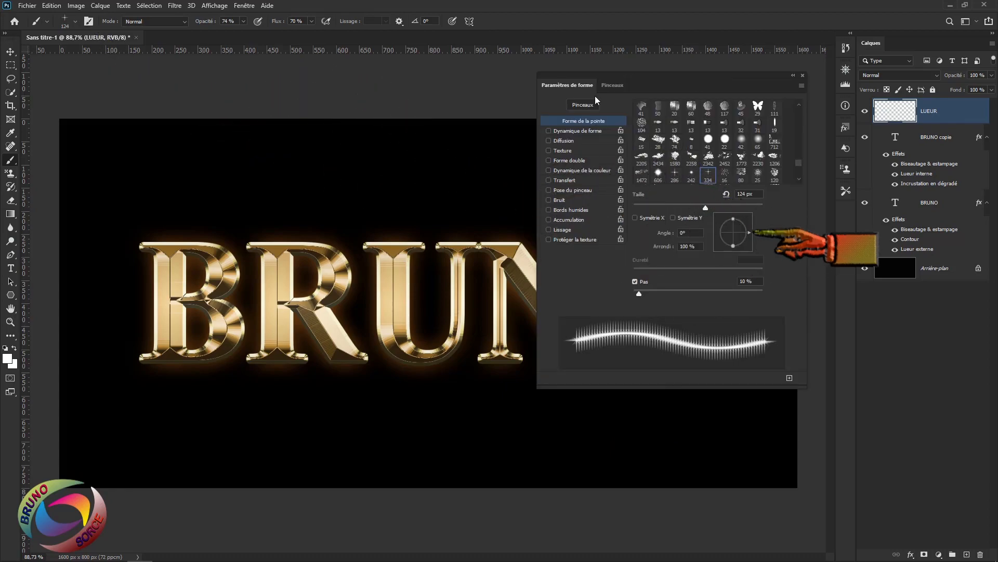
drag(749, 232, 748, 222)
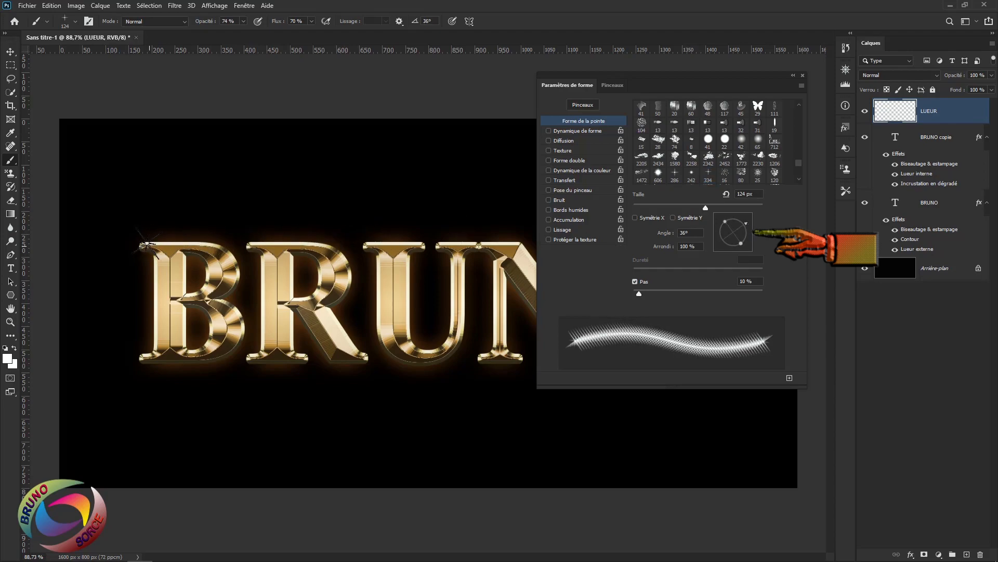
drag(750, 218, 746, 223)
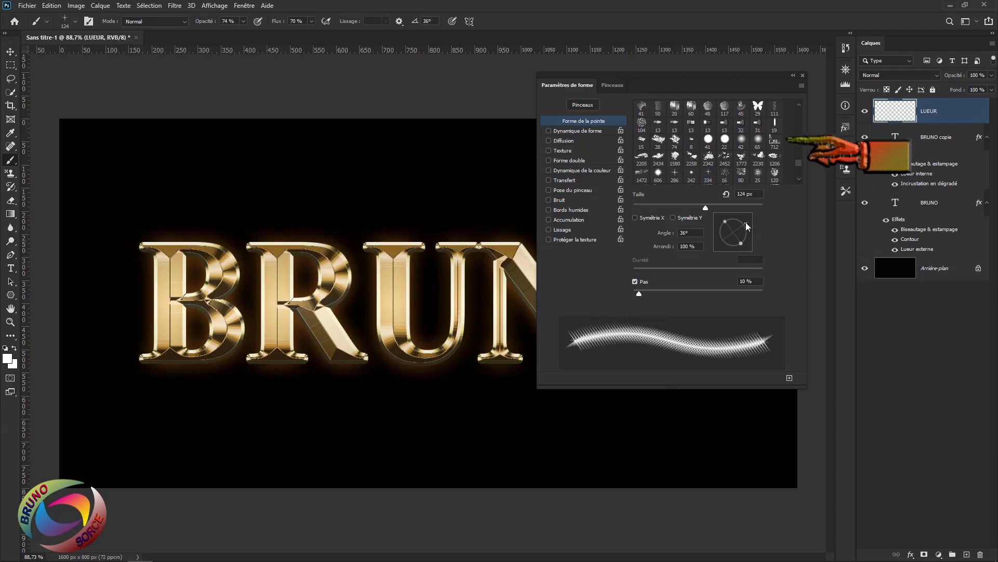
click(802, 76)
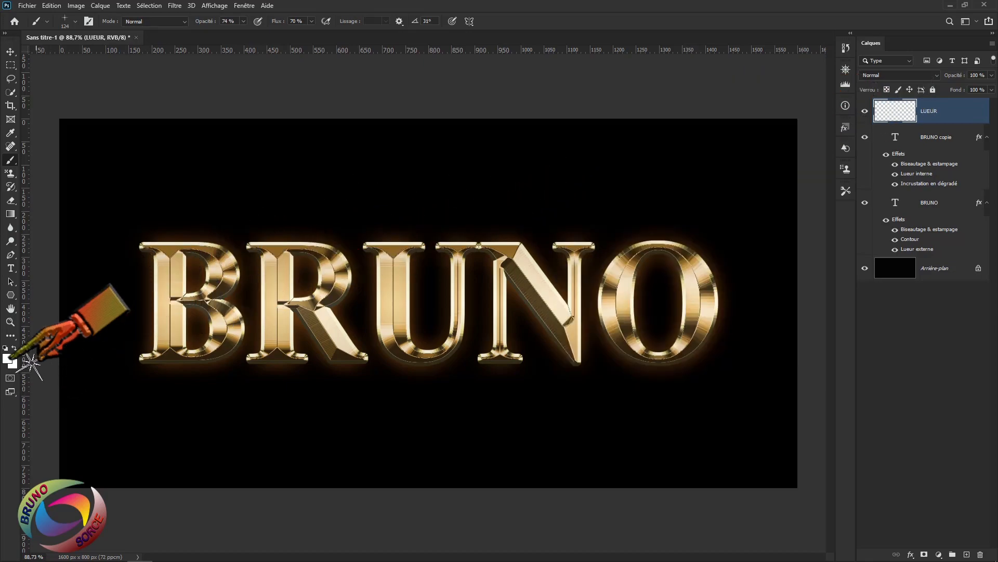
Step: Set the foreground colour to gold e1bf83 sampled from the letter U, and return to the Brush tool
click(8, 359)
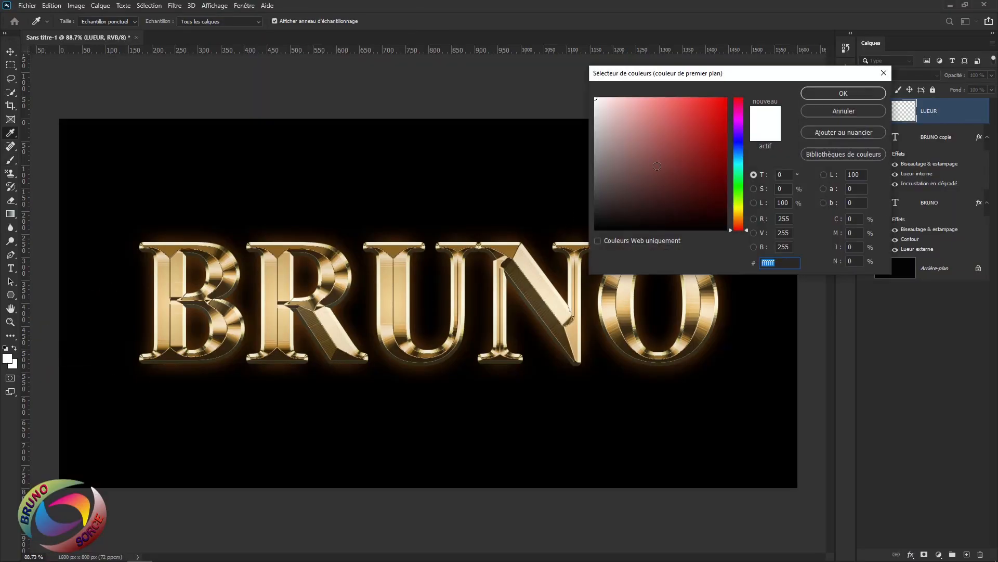
click(400, 275)
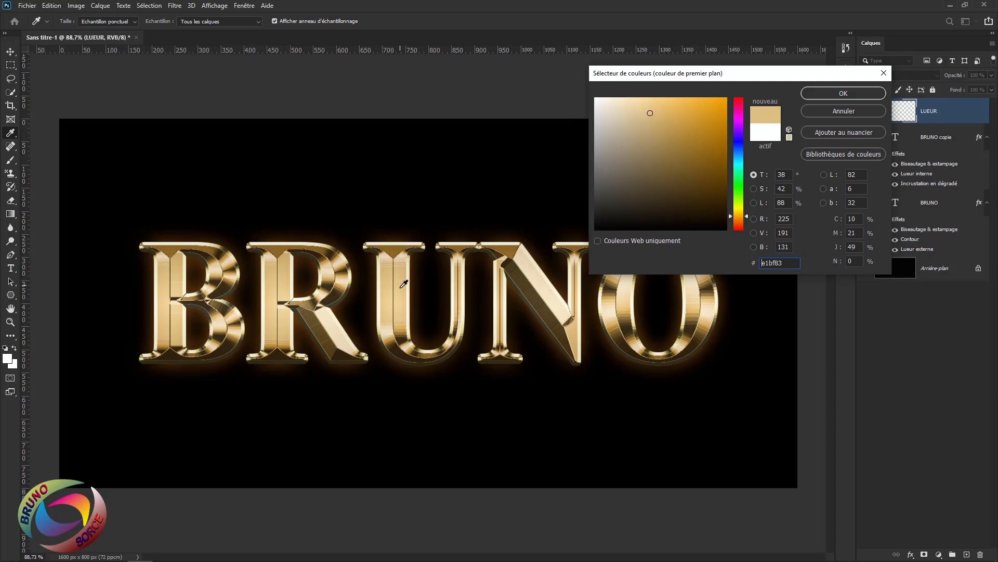
click(834, 93)
key(b)
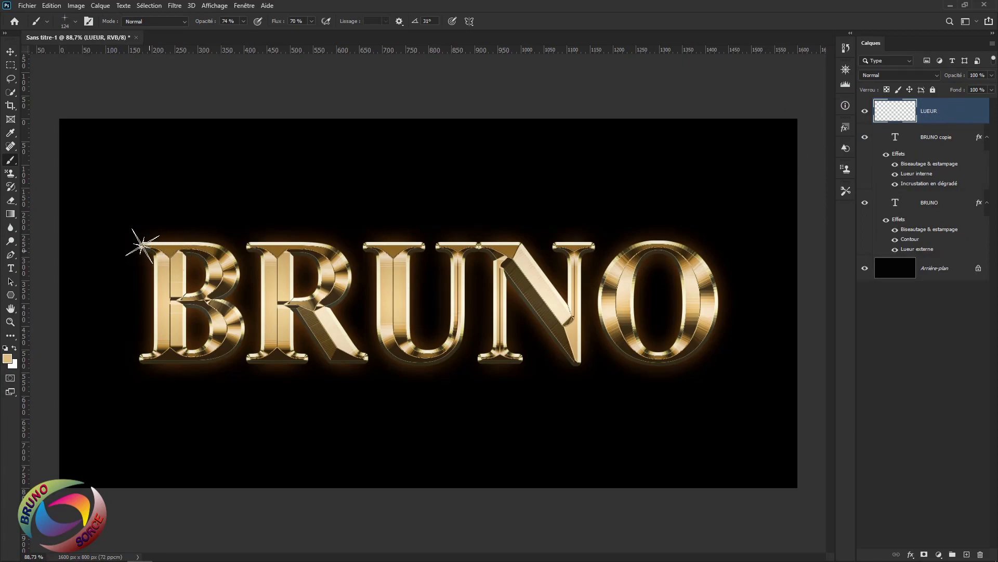
Step: Stamp six star sparkles on edges of B, R, U, N and O, the last two at -18°, and set LUEUR's opacity to 60%
click(148, 246)
click(364, 356)
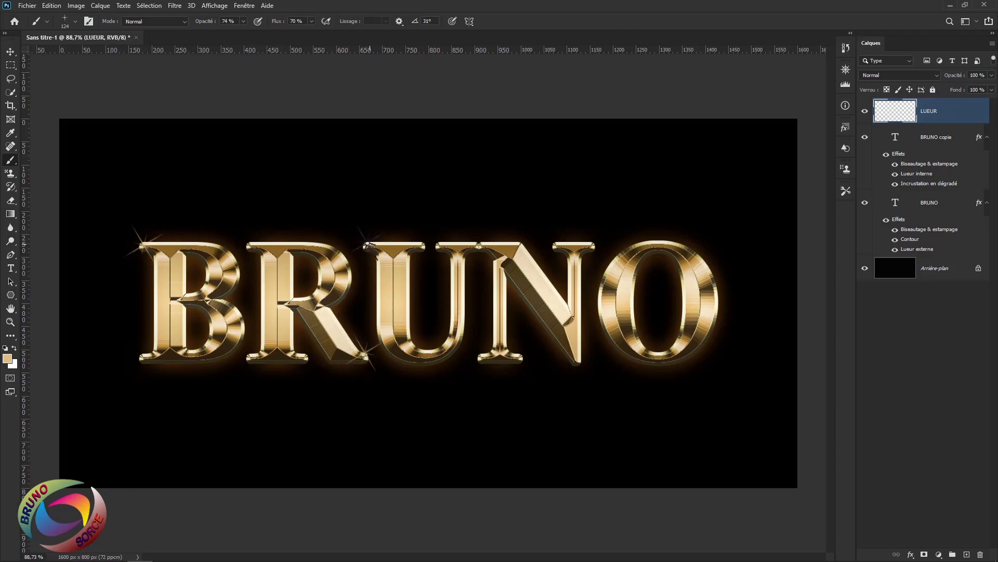
click(368, 242)
click(589, 243)
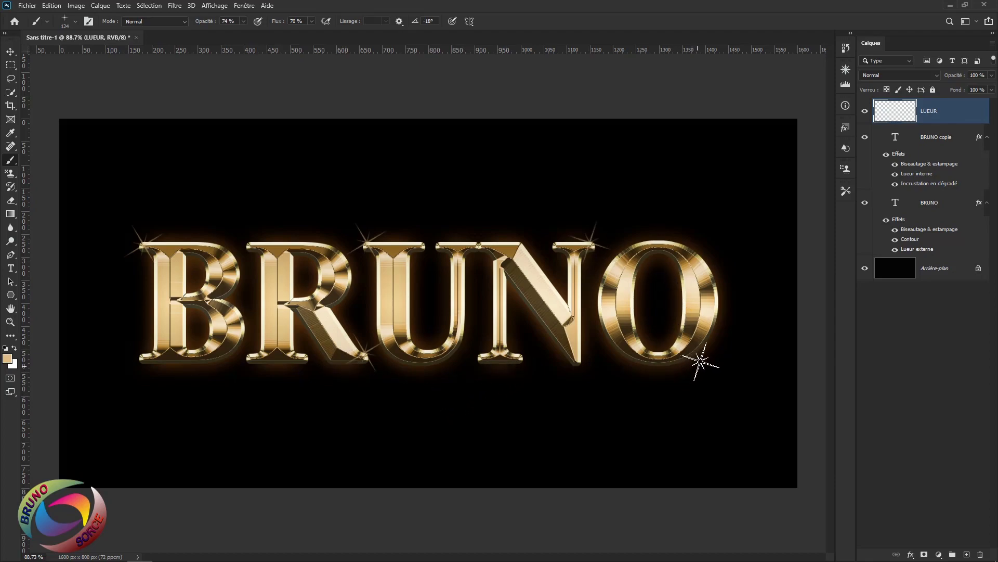
click(702, 349)
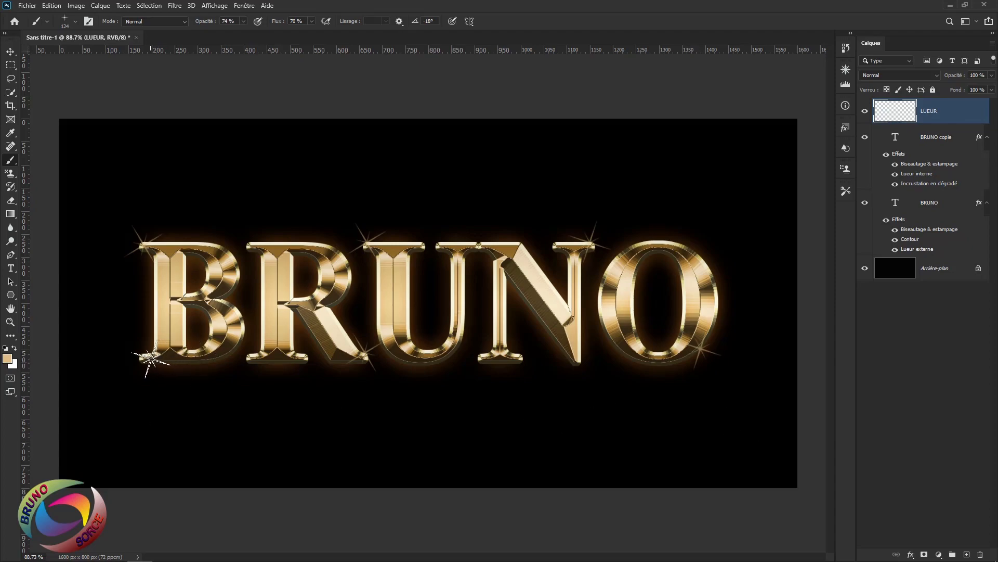
click(188, 363)
drag(958, 79, 937, 81)
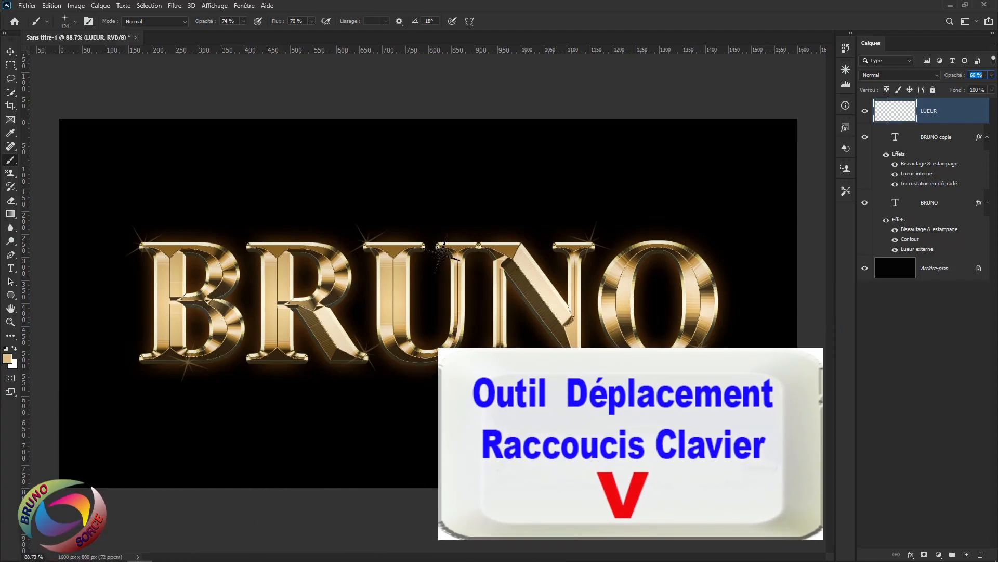
key(v)
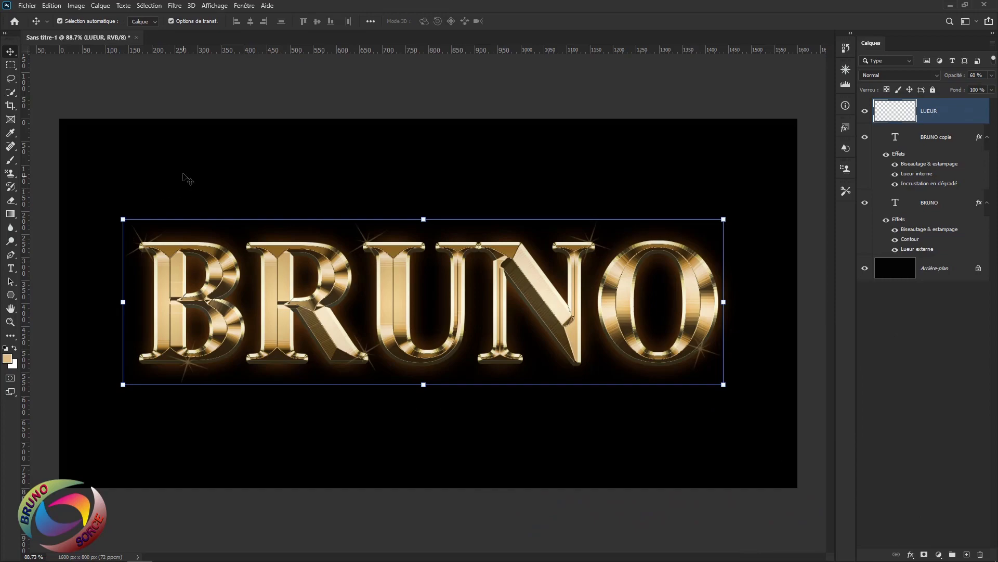
click(27, 6)
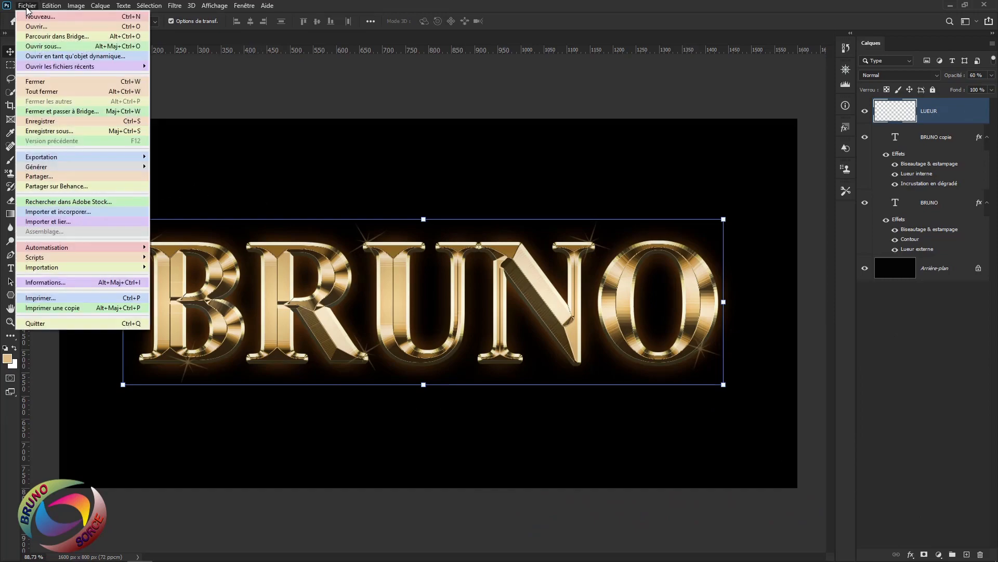
click(41, 131)
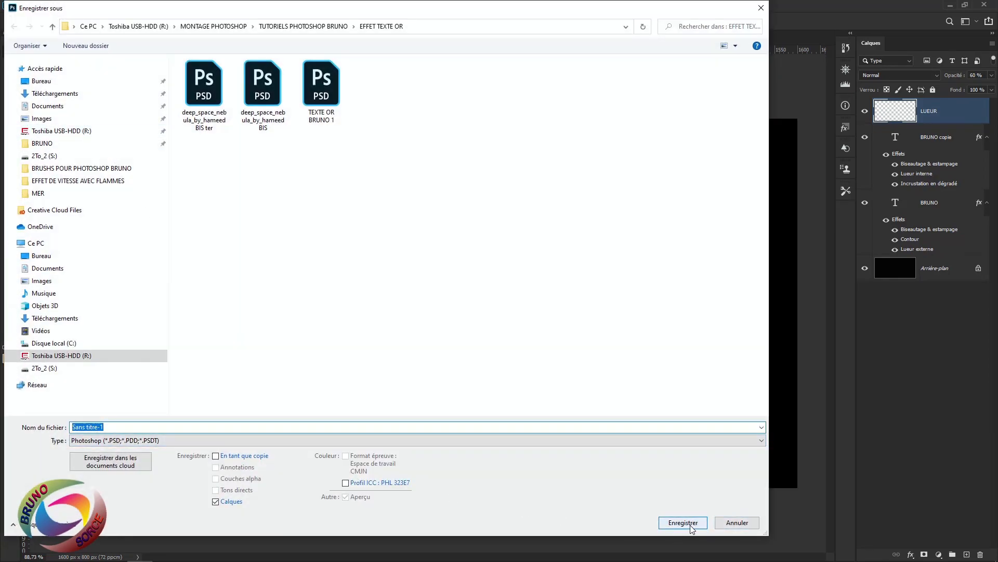
click(731, 529)
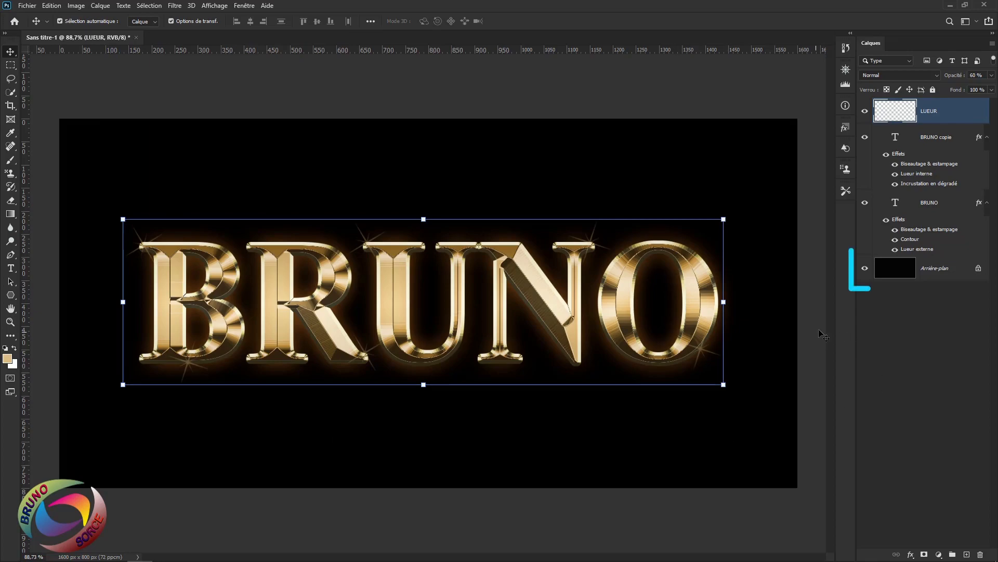
Step: Hide the black Arrière-plan layer and try to save a copy of the transparent text in PNG format
click(865, 271)
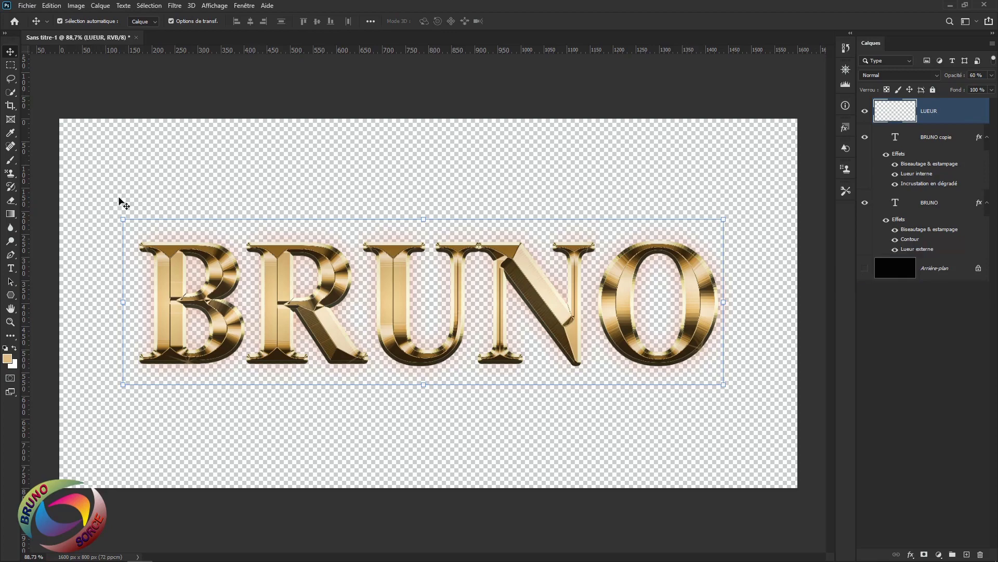
click(27, 7)
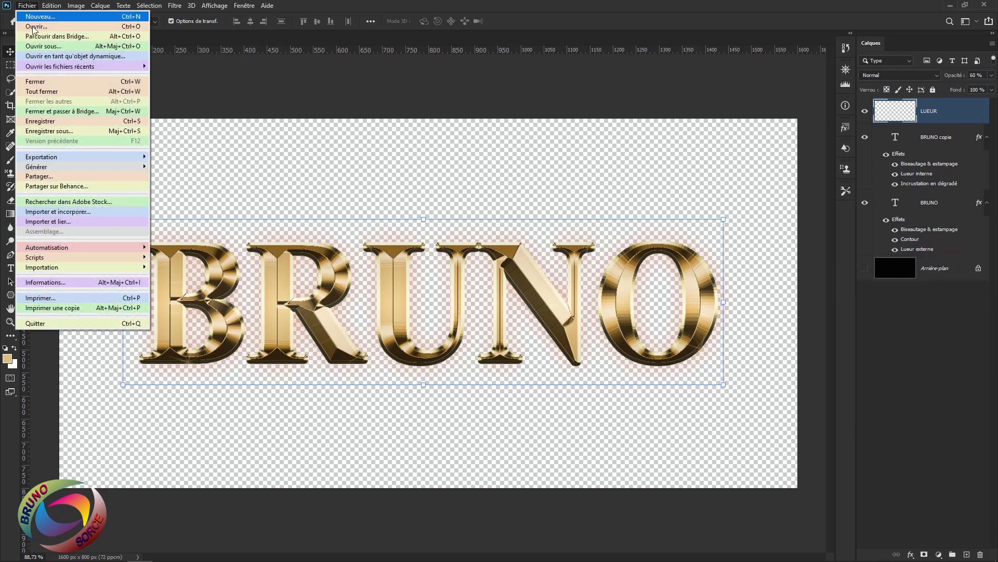
click(45, 132)
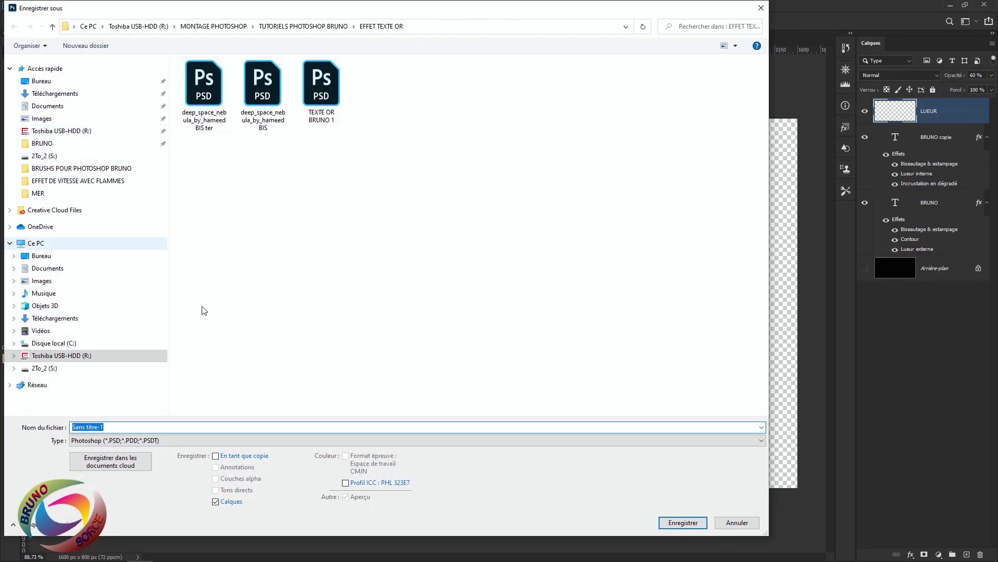
click(113, 441)
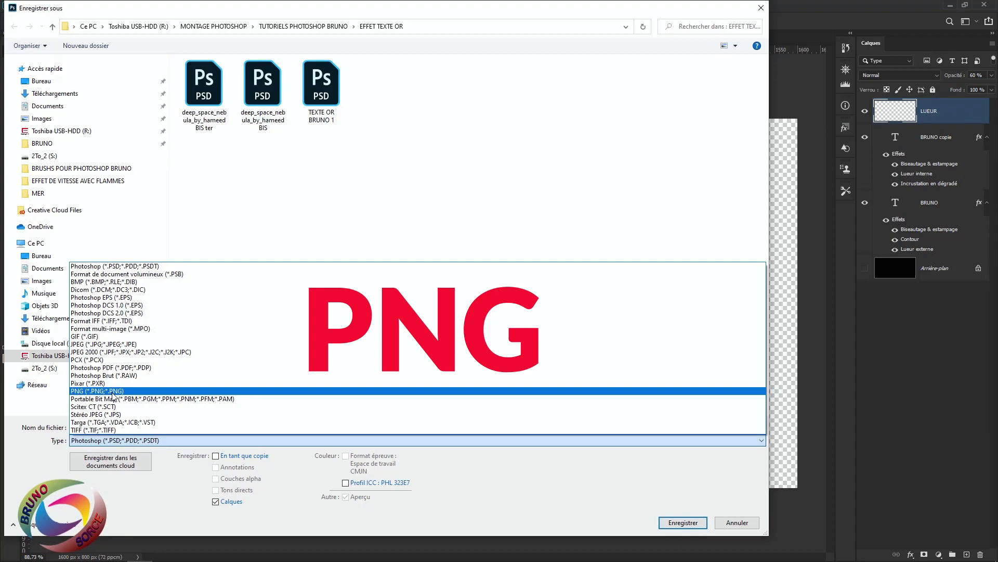
click(113, 392)
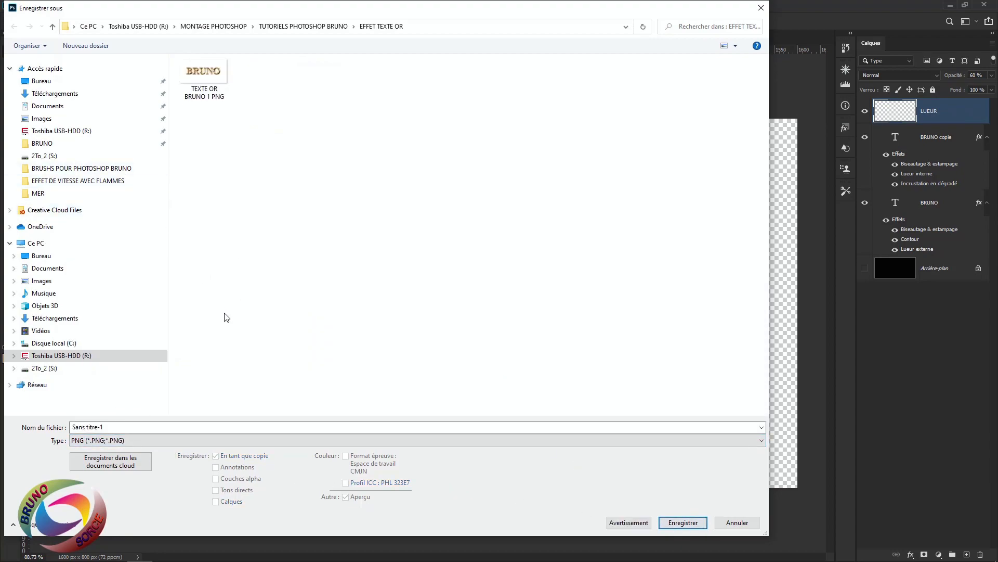
click(733, 526)
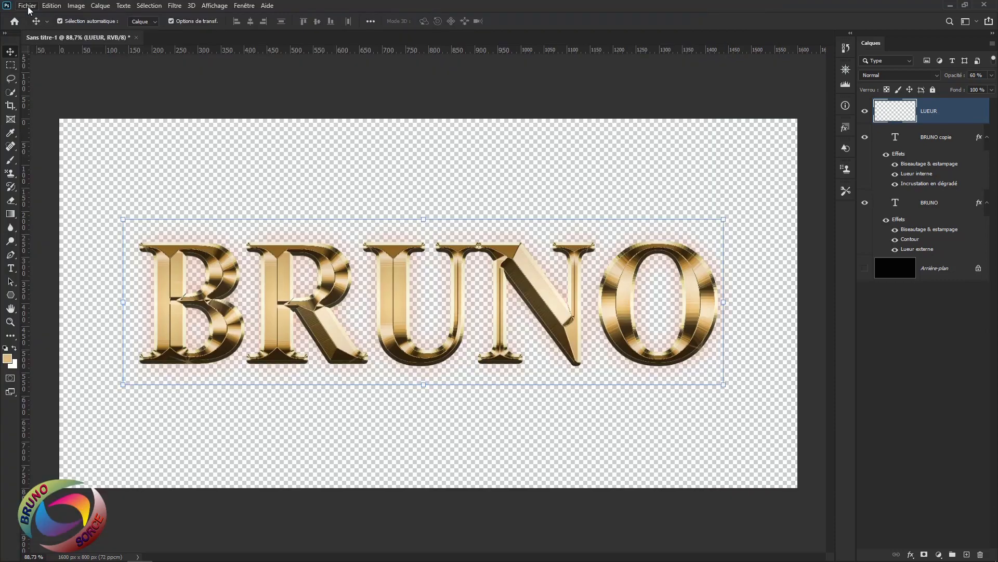
Step: Open TEXTE OR BRUNO 1 PNG.png and move its gold text slightly up and to the right
click(29, 8)
click(34, 29)
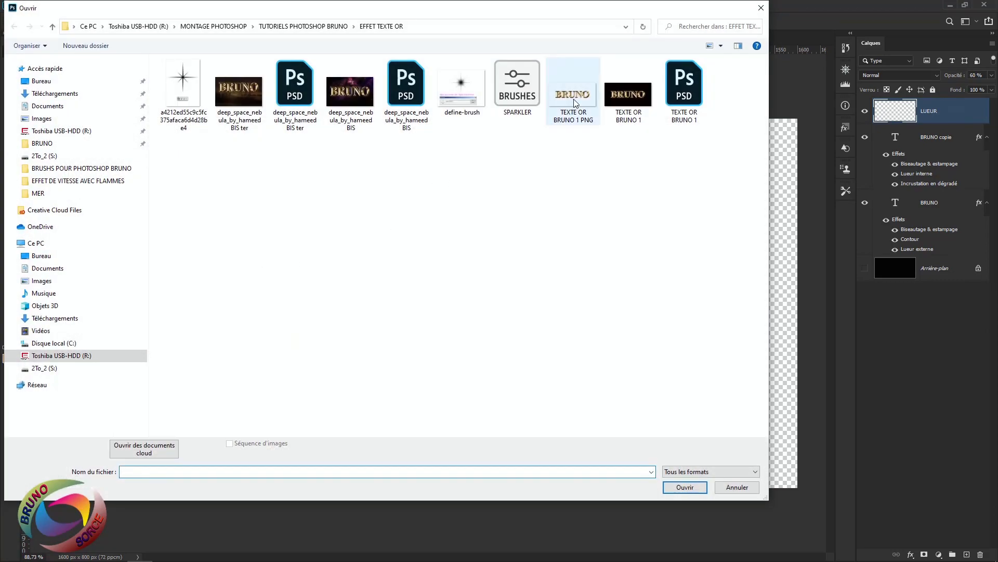
double_click(573, 98)
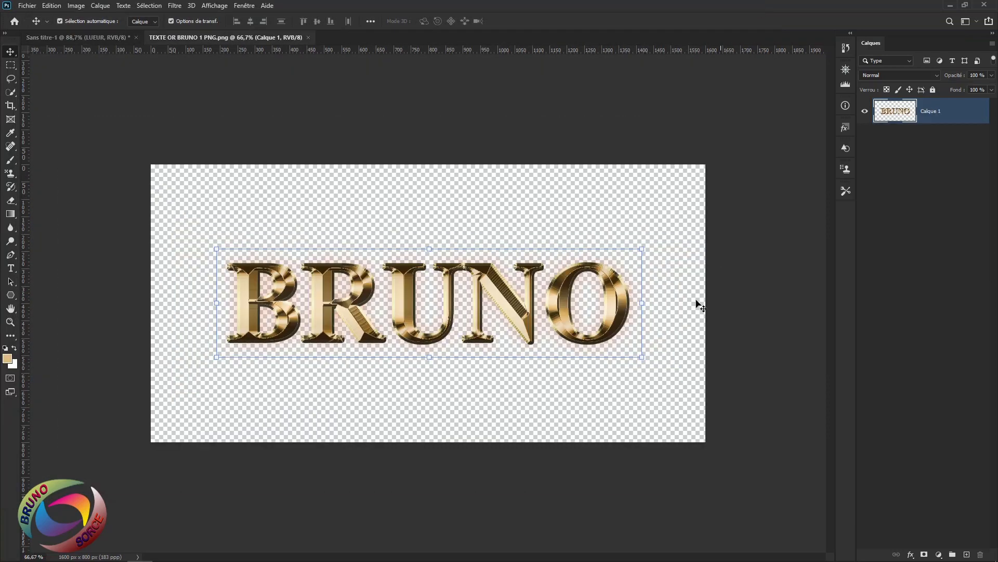
mouse_move(411, 298)
mouse_down()
mouse_move(416, 221)
mouse_move(417, 285)
mouse_up()
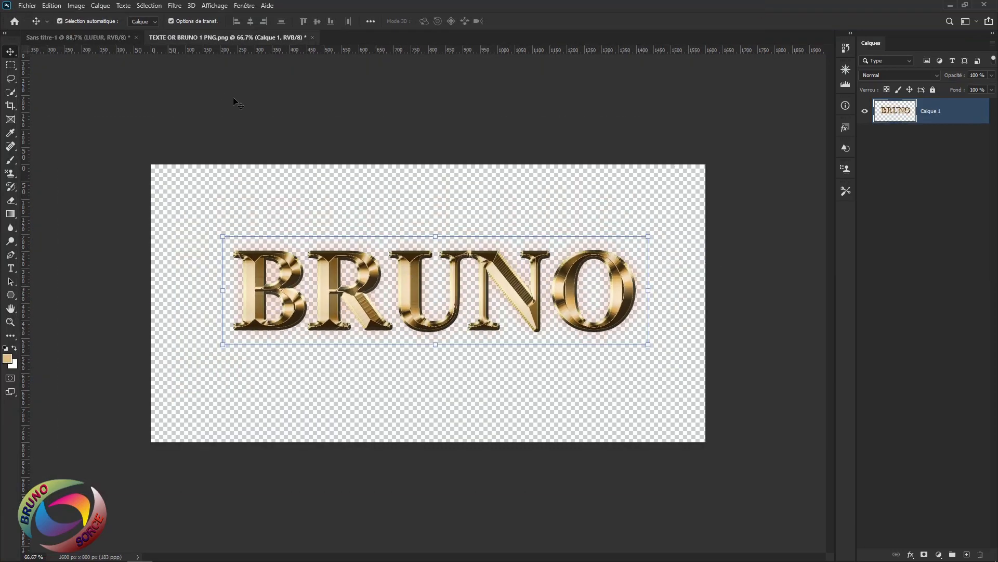
Step: Open deep_space_nebula_by_hameed BIS.psd to view the gold text on a nebula background
click(29, 5)
click(39, 29)
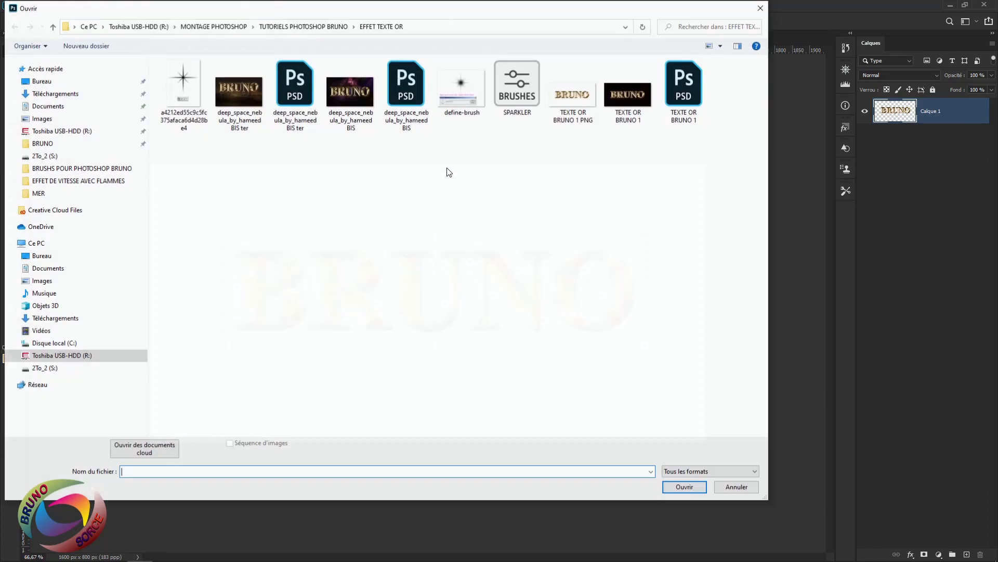
double_click(403, 89)
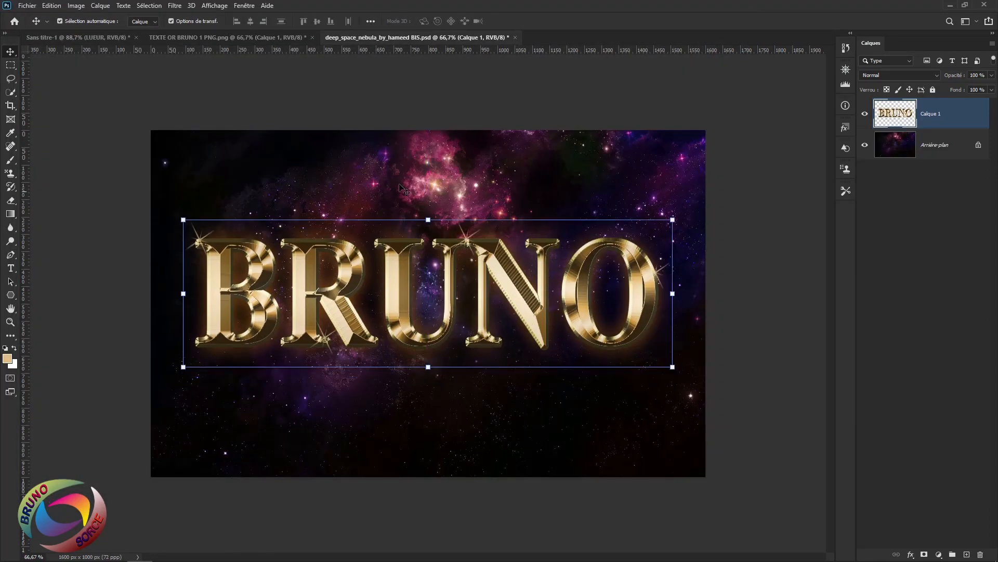